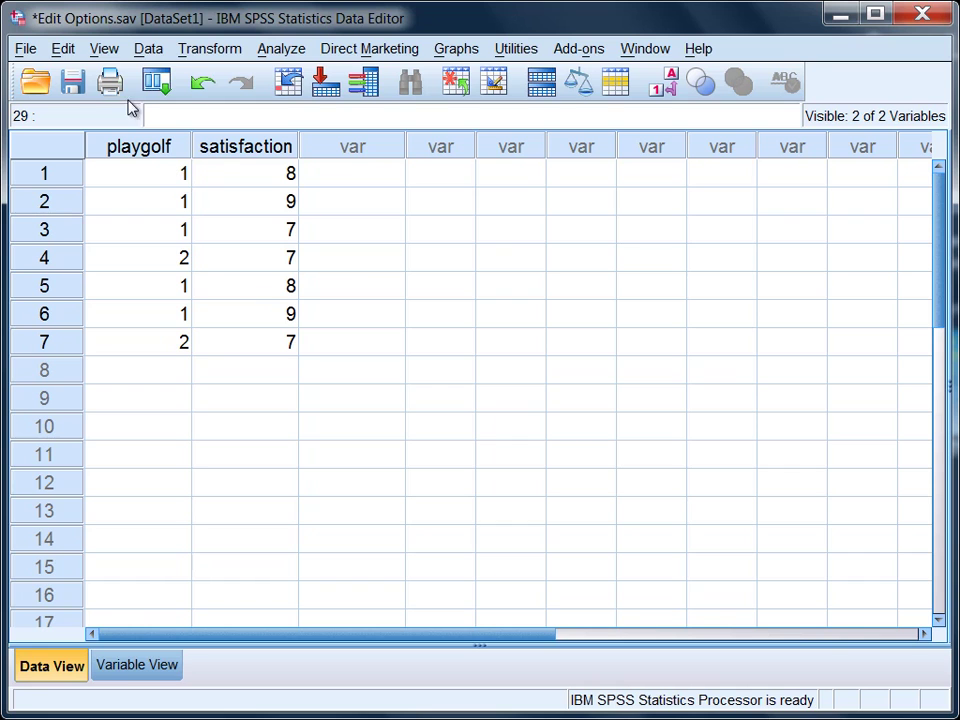
Set the data grid font to 14-point Italic through View > Fonts.
click(102, 50)
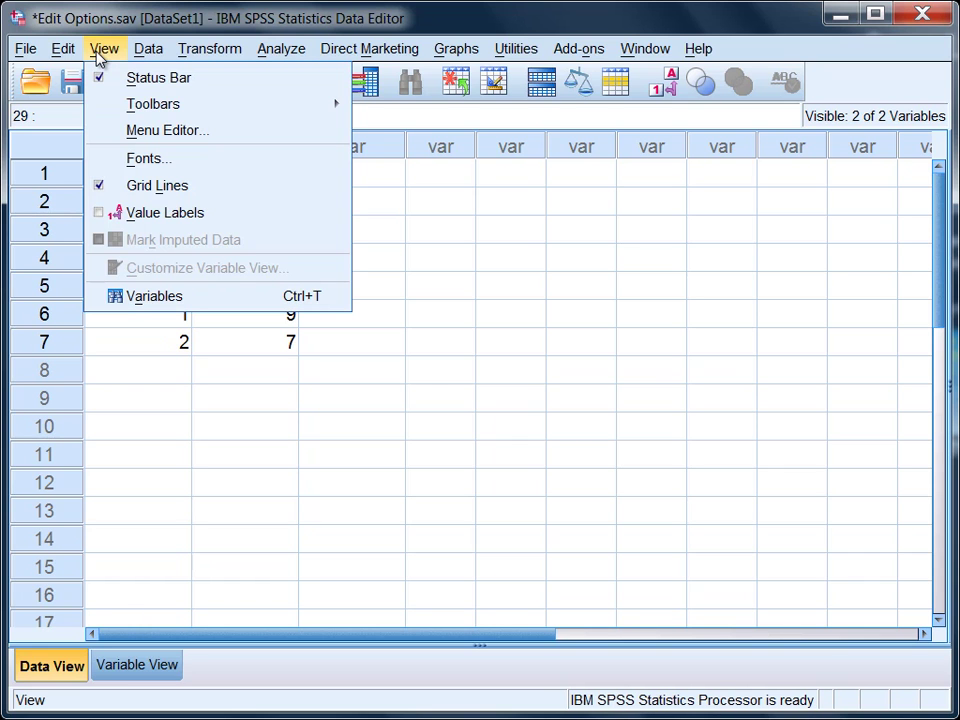
click(127, 163)
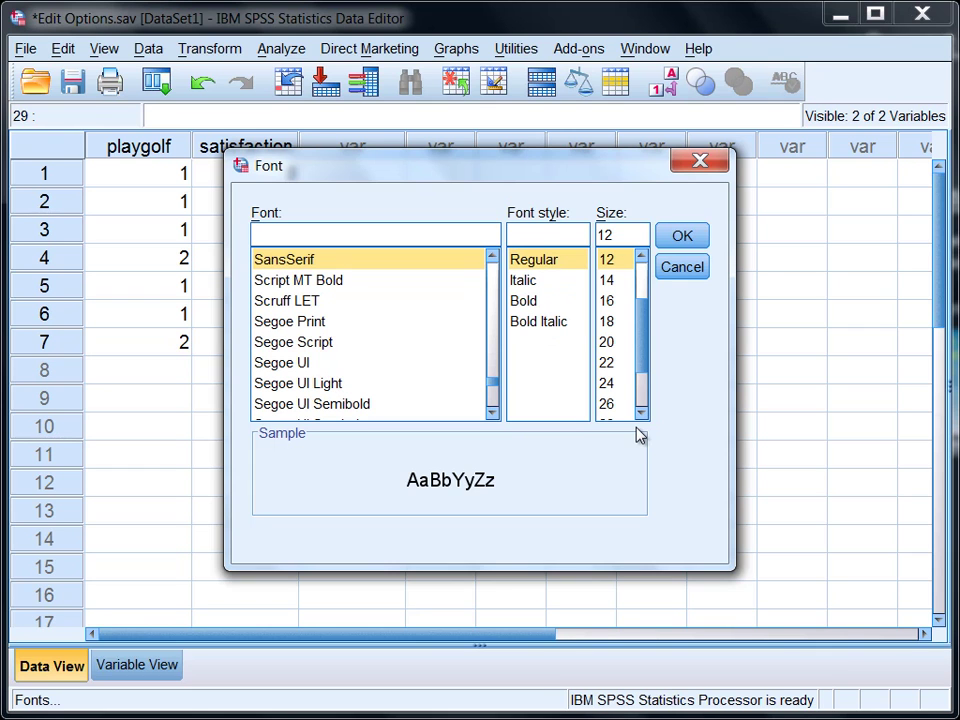
click(619, 281)
click(530, 283)
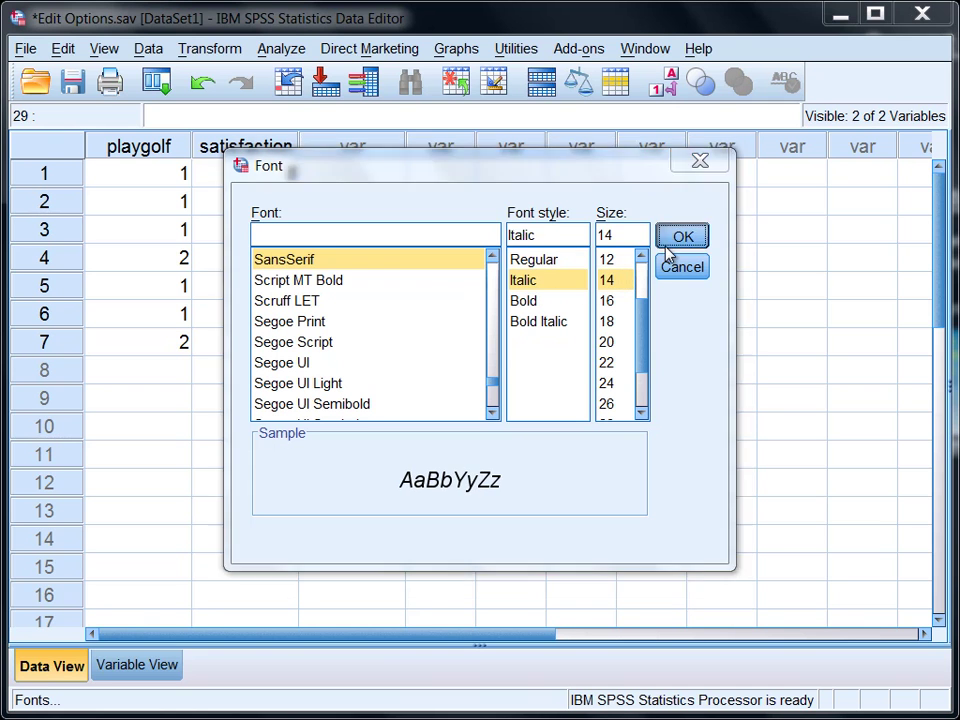
click(666, 243)
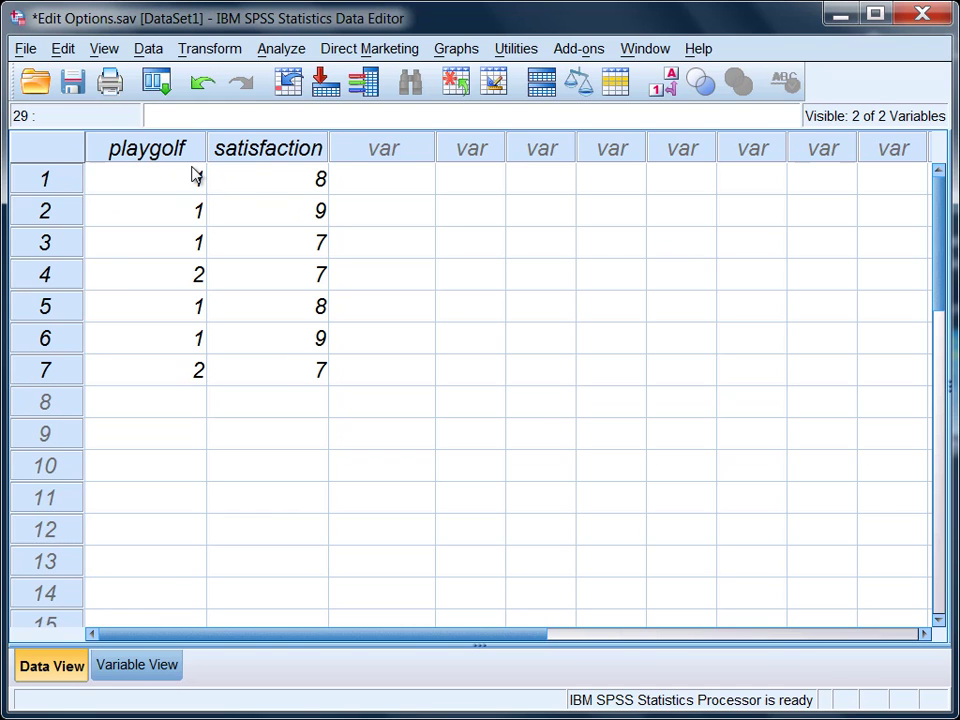
Reset the data grid font to Regular style at size 12.
click(105, 52)
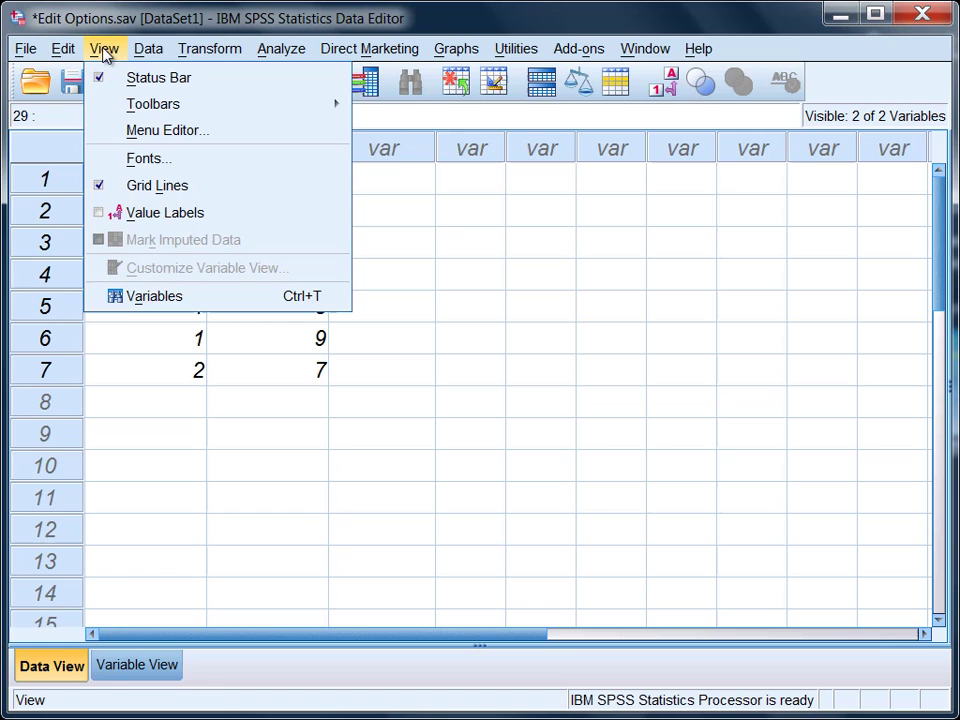
click(140, 166)
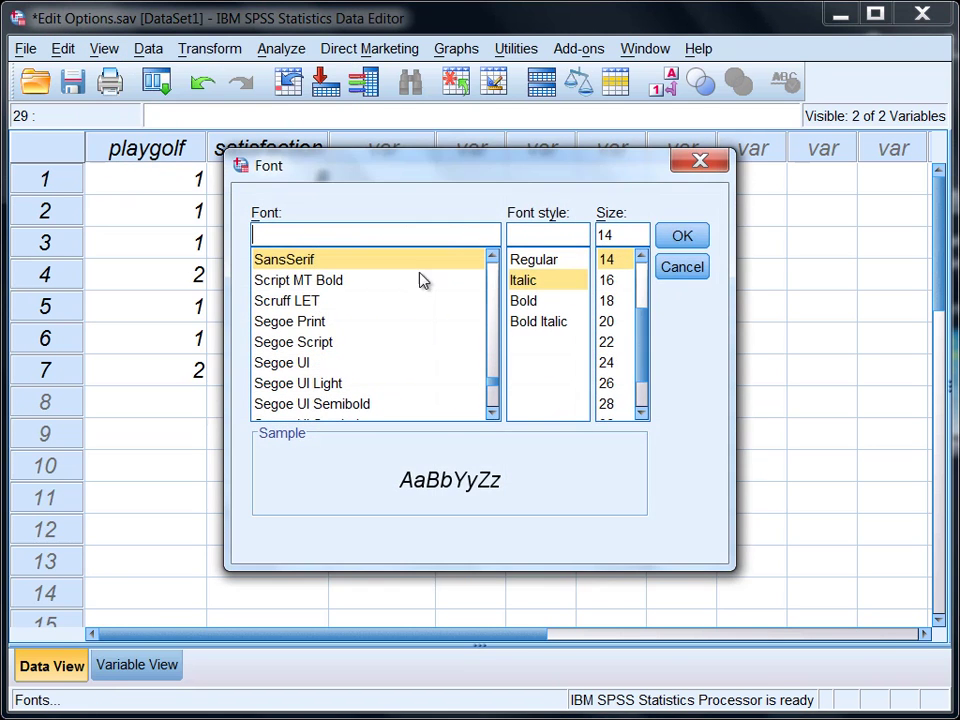
click(557, 267)
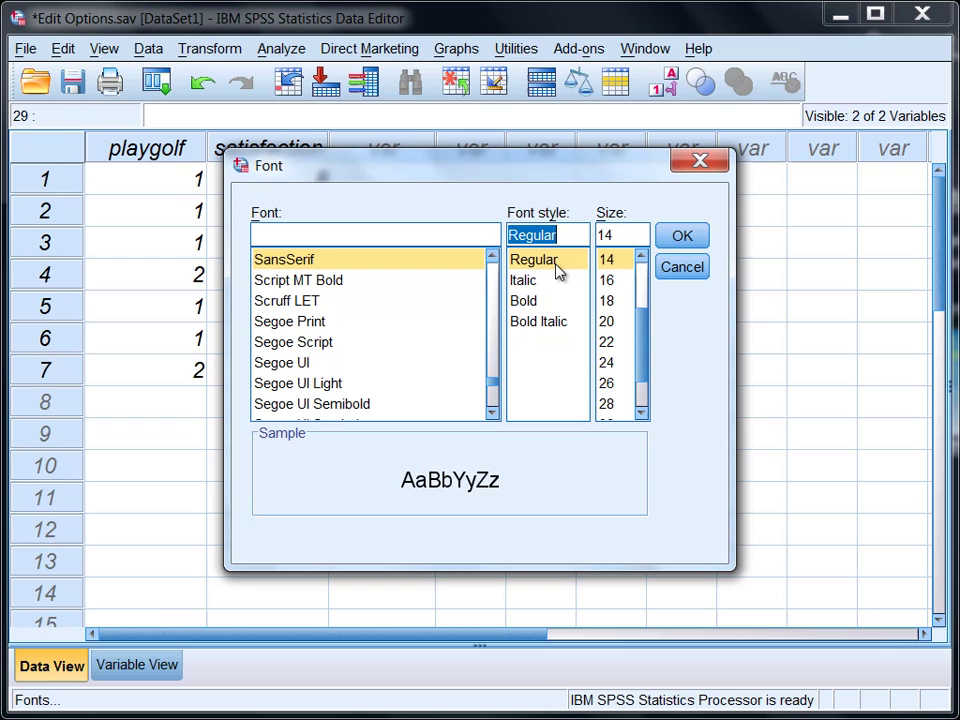
scroll(636, 268, up, 1)
click(628, 260)
click(678, 240)
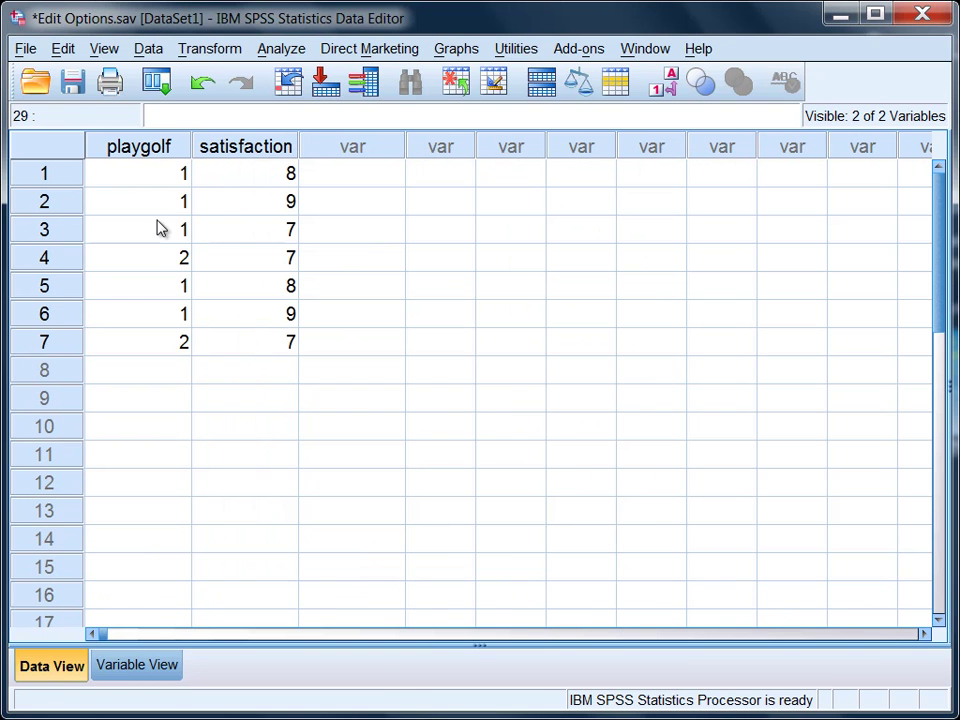
right_click(225, 212)
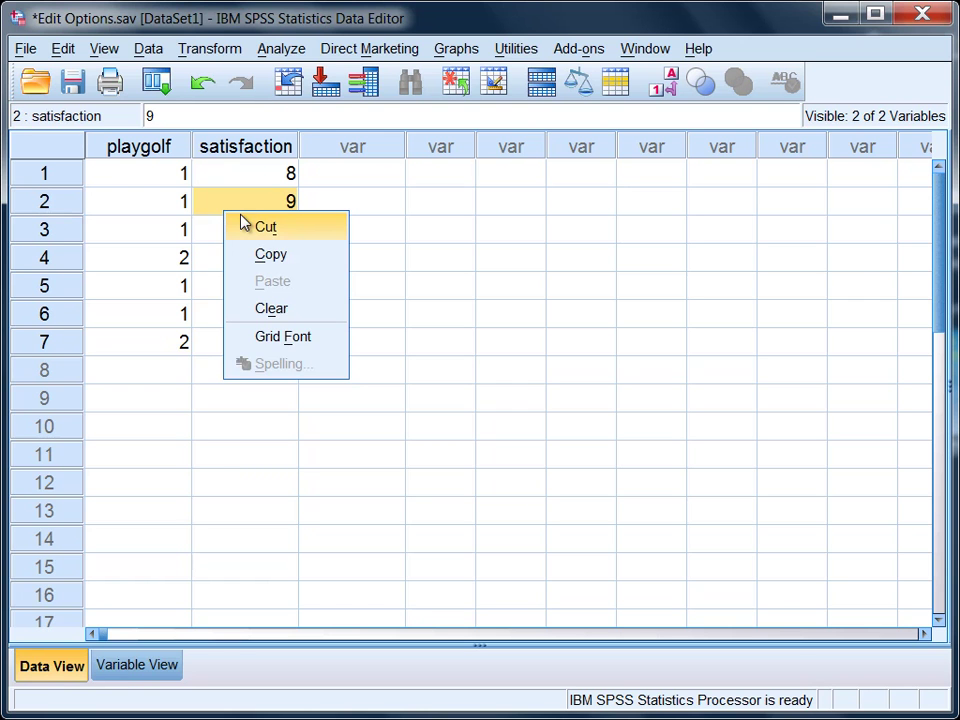
click(272, 336)
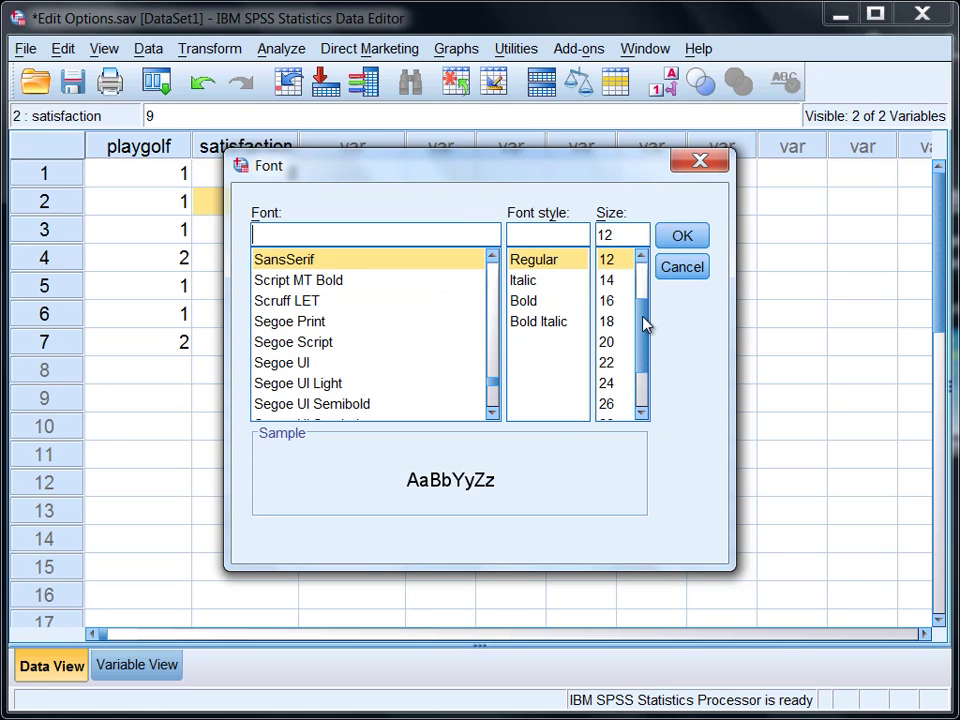
click(682, 274)
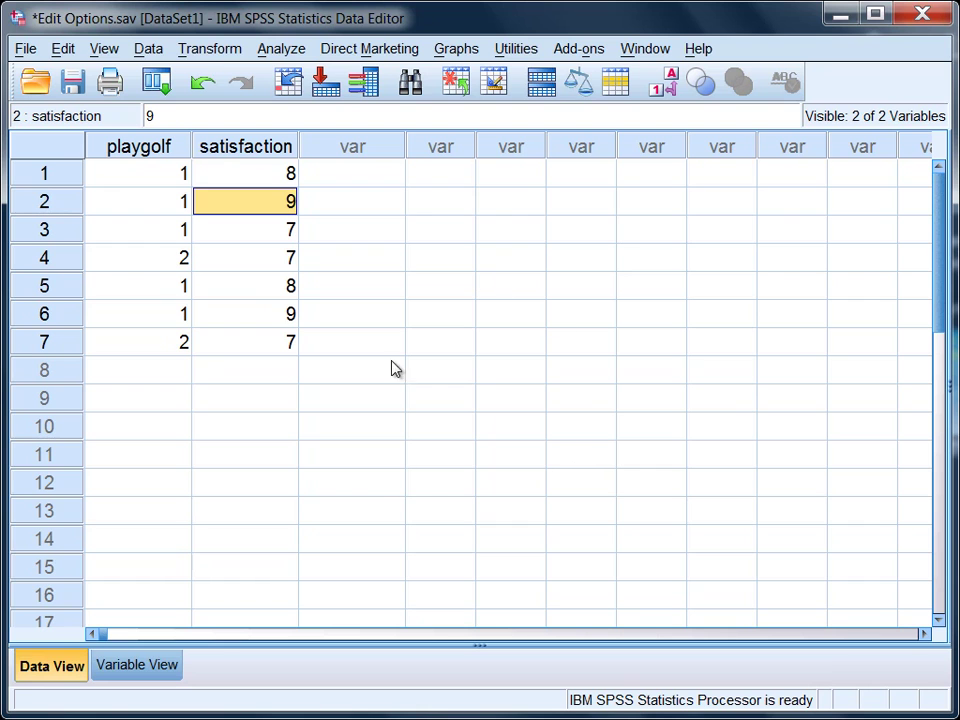
click(104, 48)
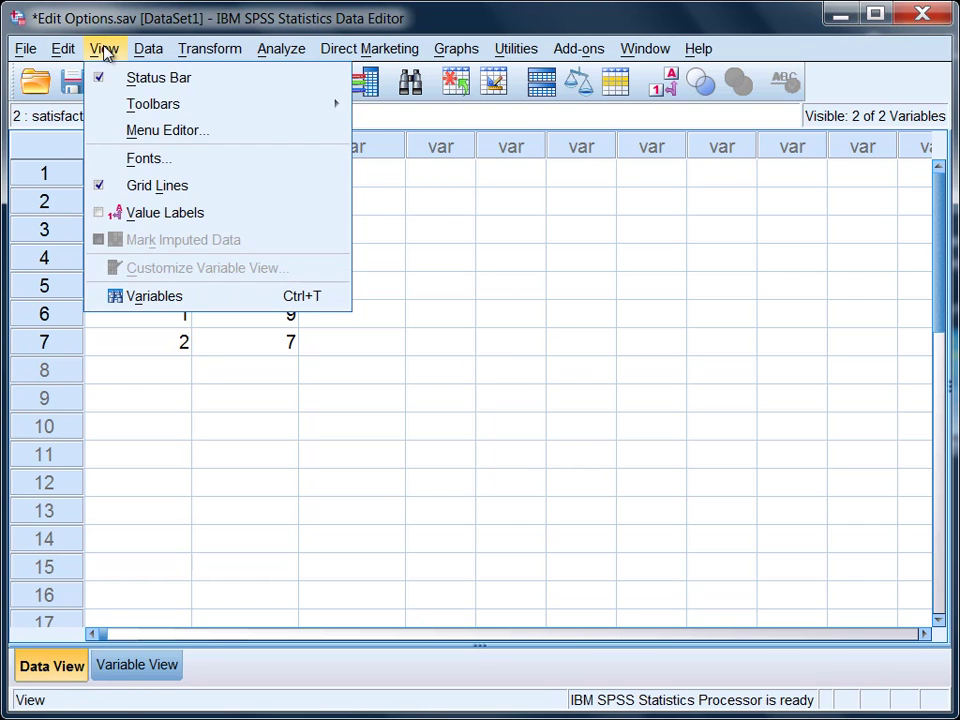
click(103, 190)
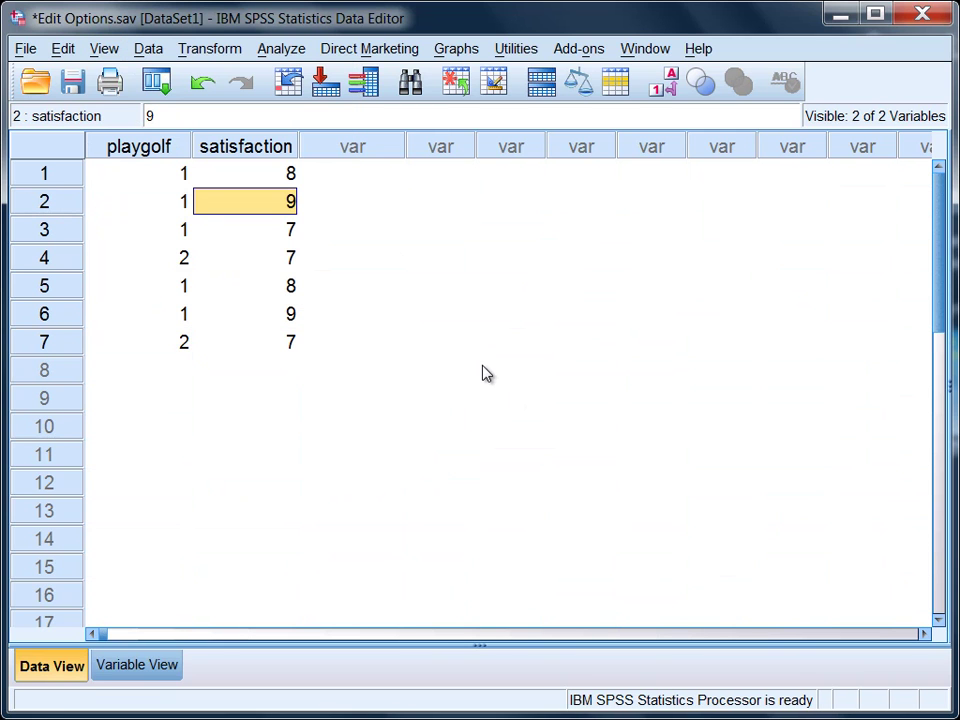
click(110, 54)
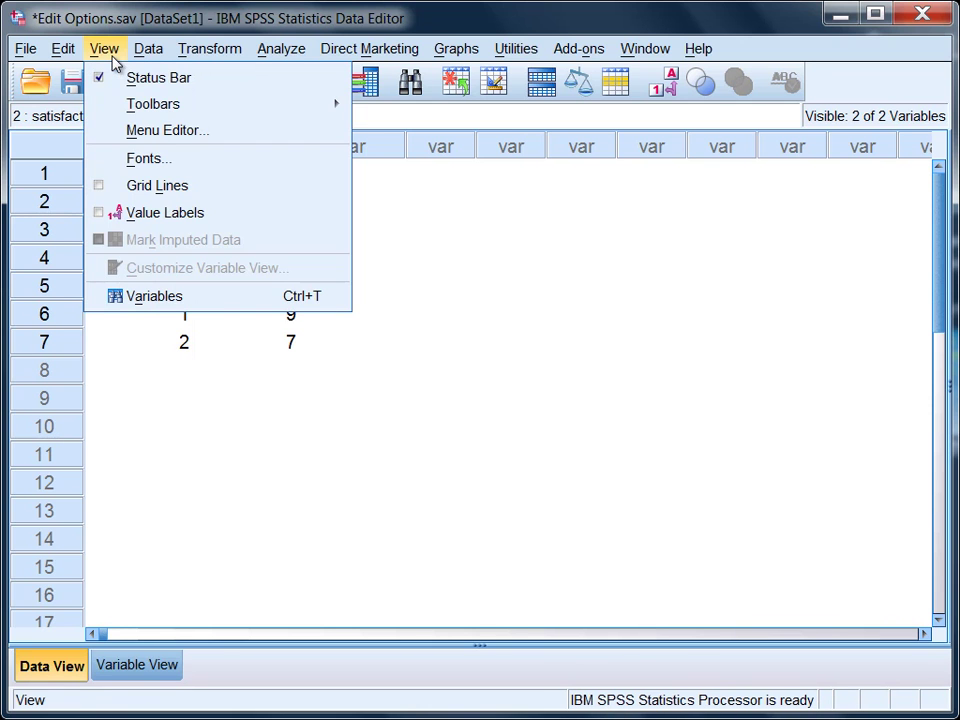
click(137, 188)
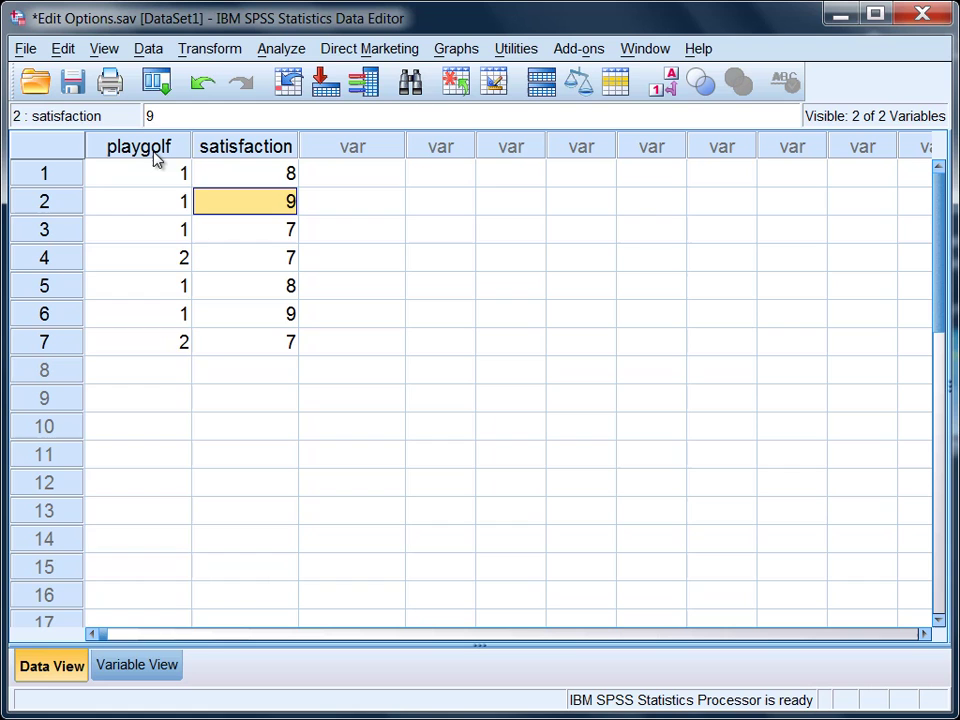
Select the playgolf column and toggle Value Labels to show Yes/No instead of 1/2.
click(154, 156)
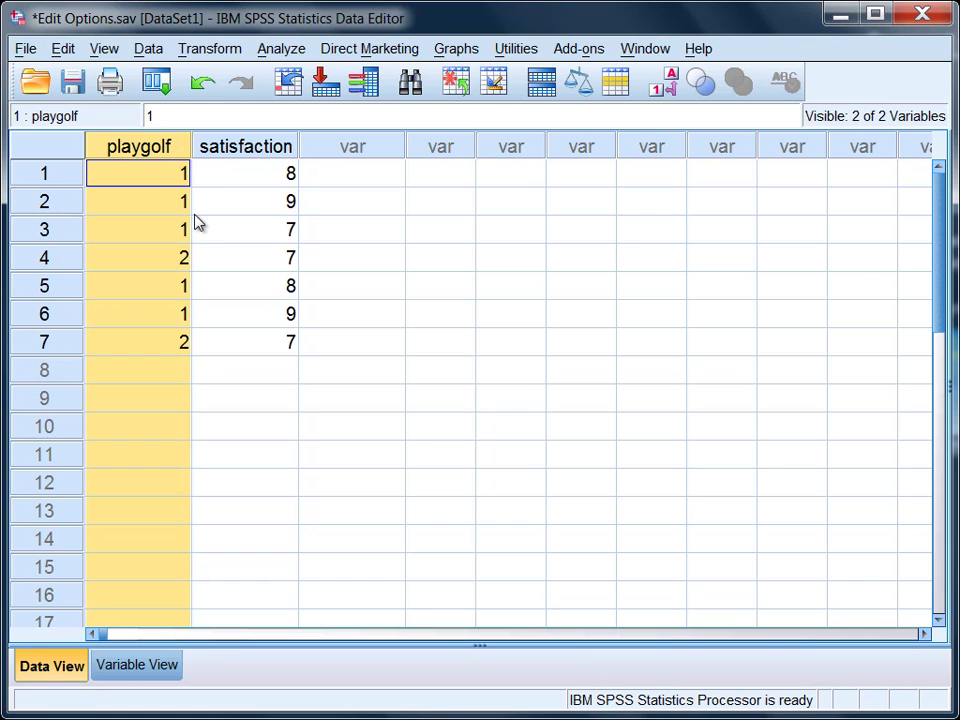
click(668, 95)
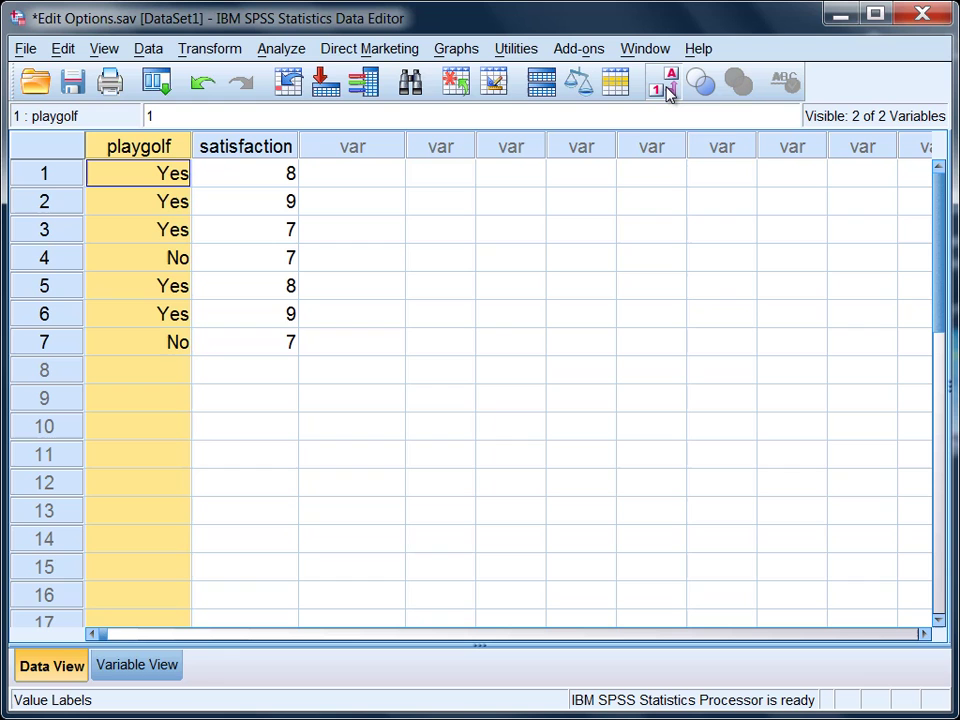
click(668, 95)
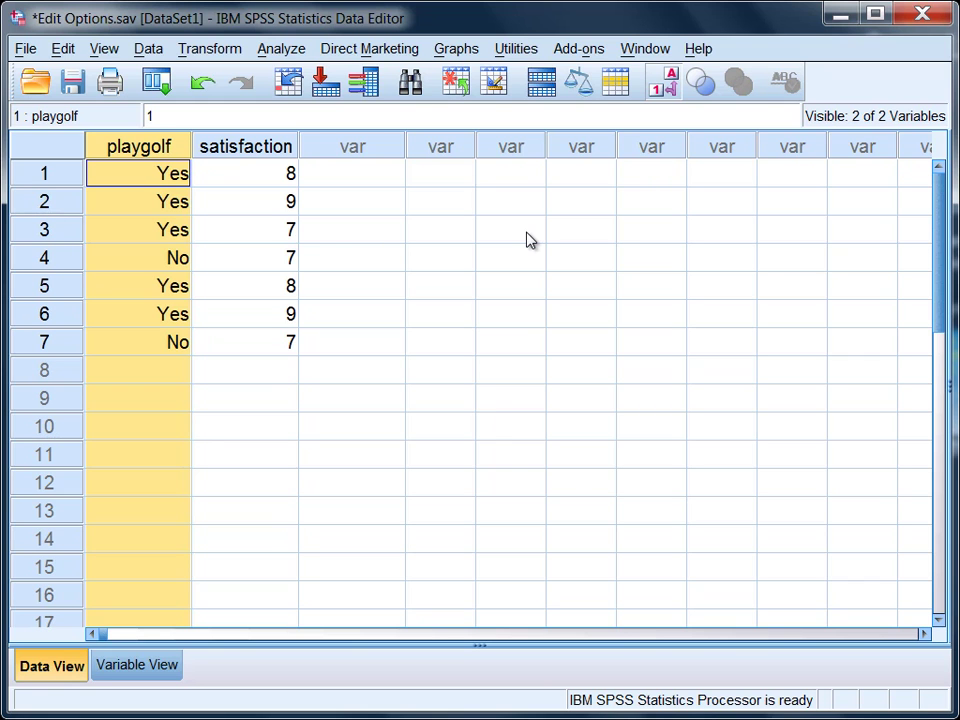
Toggle Value Labels via toolbar and View menu, leaving playgolf showing codes 1 and 2.
click(662, 95)
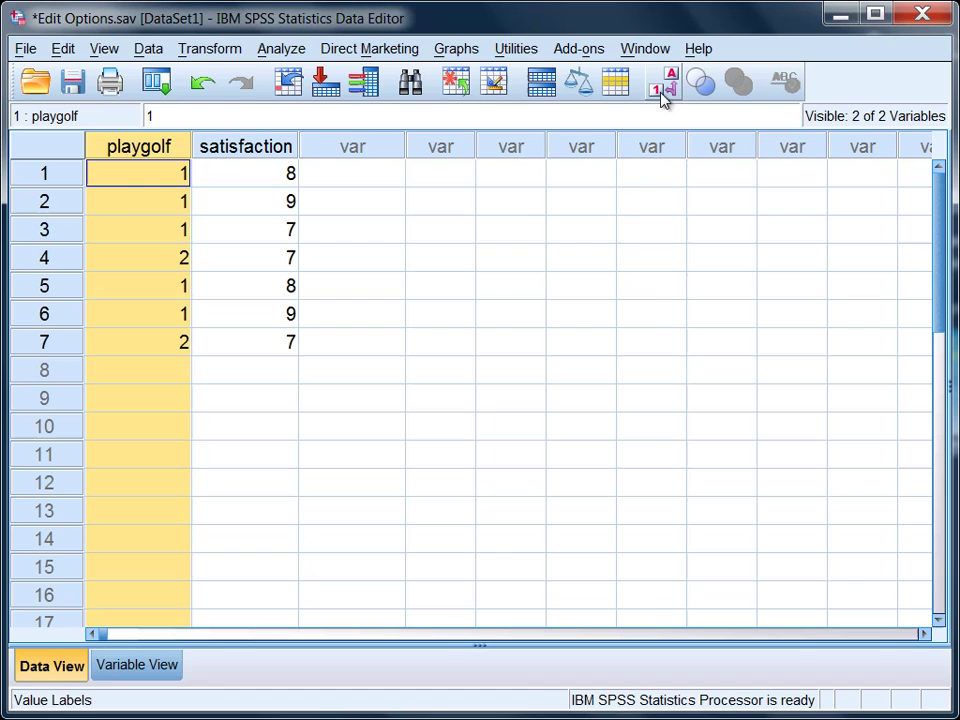
click(104, 48)
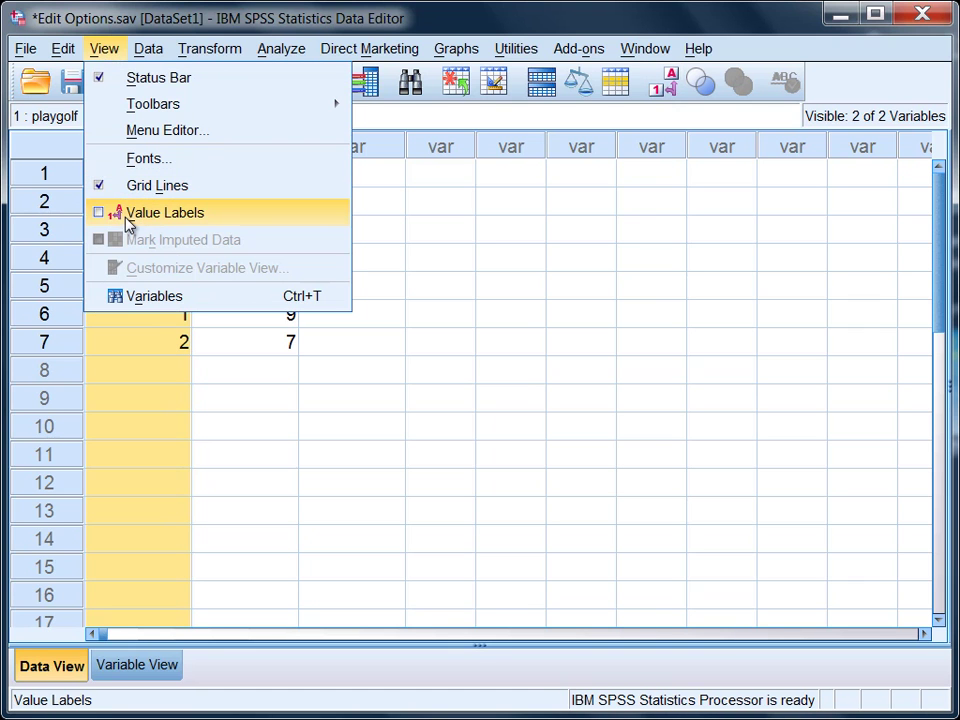
click(130, 215)
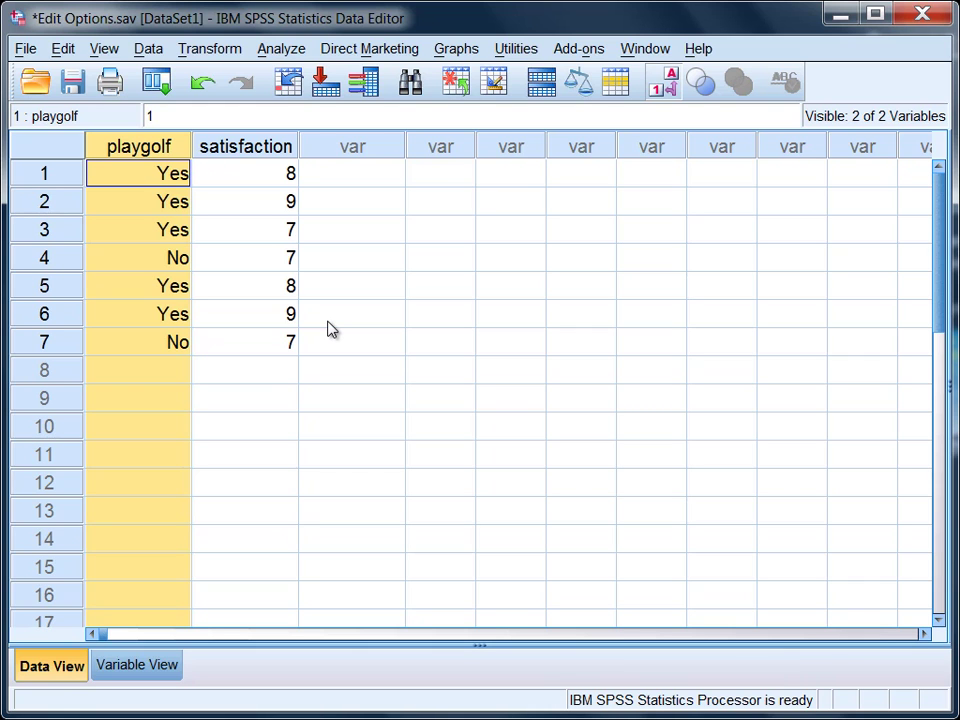
click(104, 50)
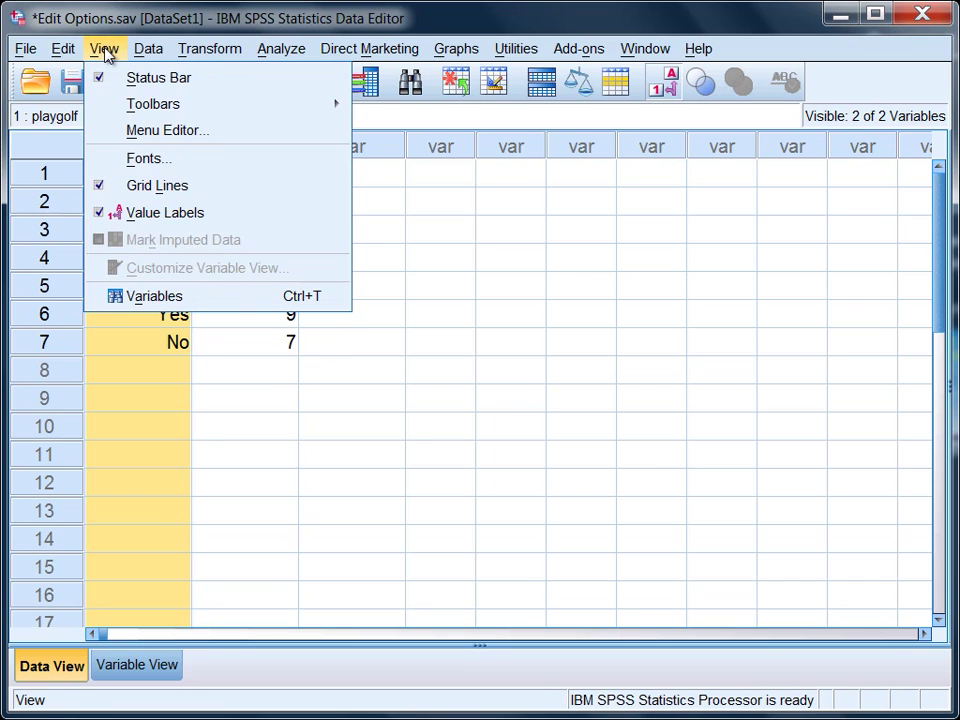
click(133, 222)
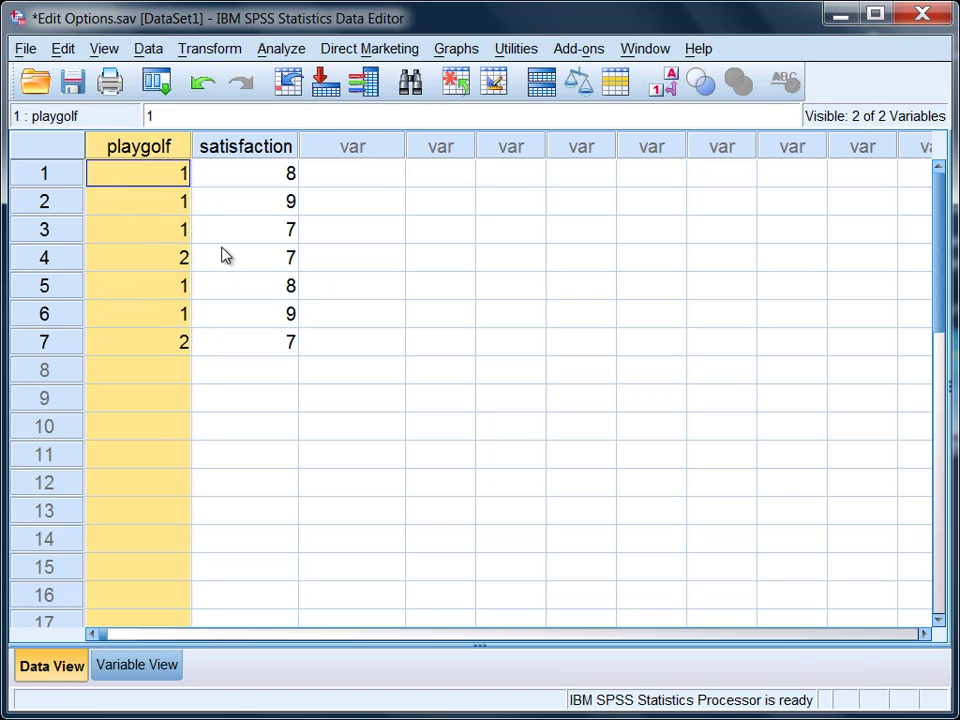
Raise satisfaction's Decimals to 2 in Variable View, then check the 8.00, 9.00, 7.00 values.
click(266, 170)
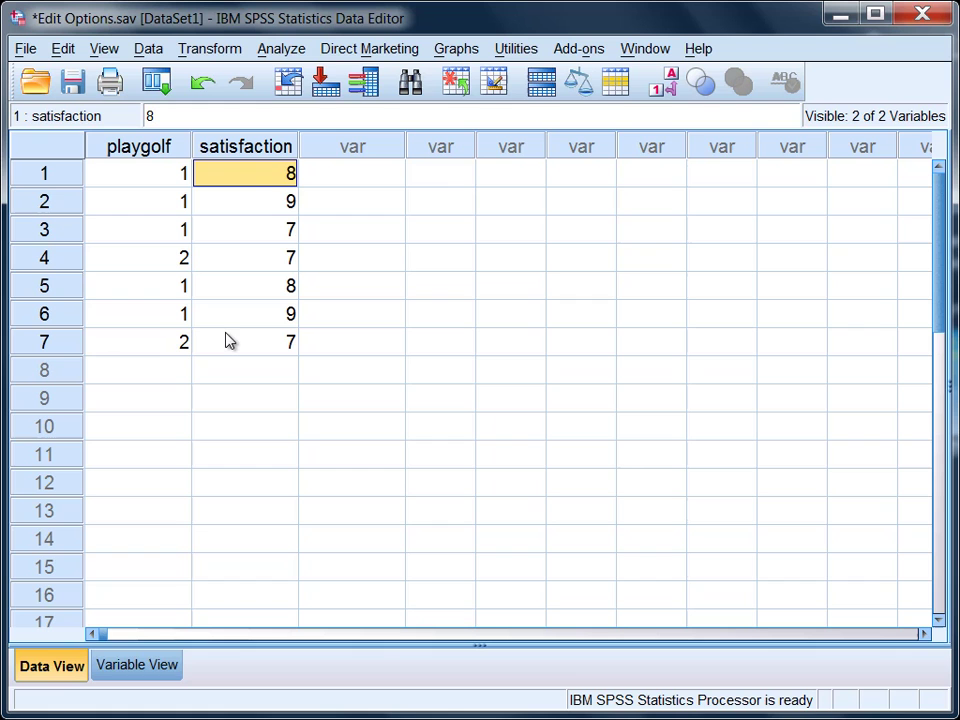
drag(287, 178, 274, 339)
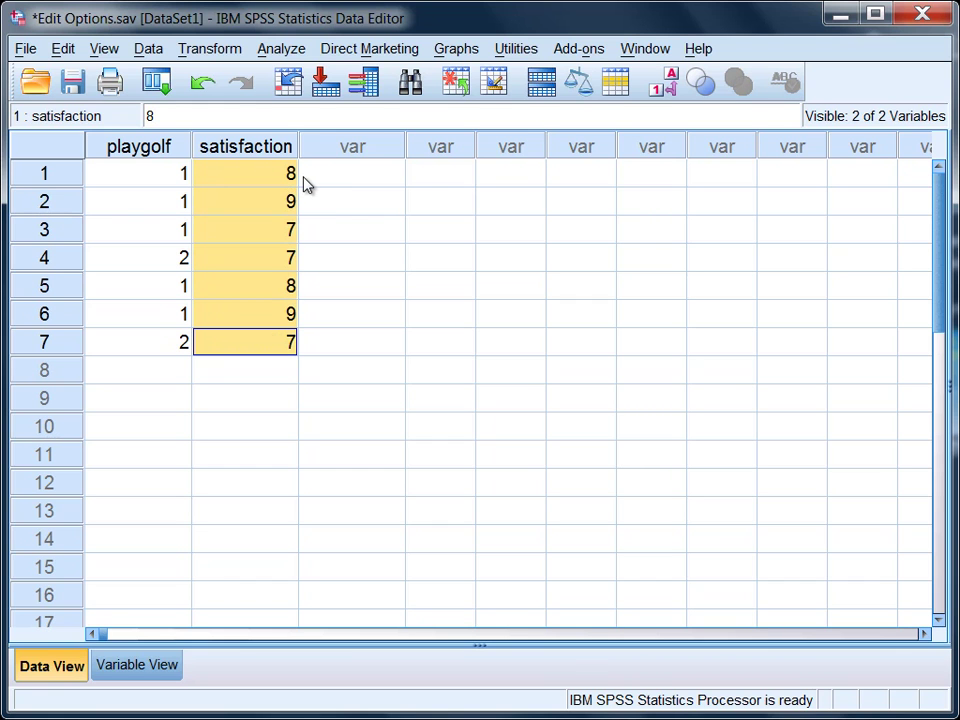
click(150, 666)
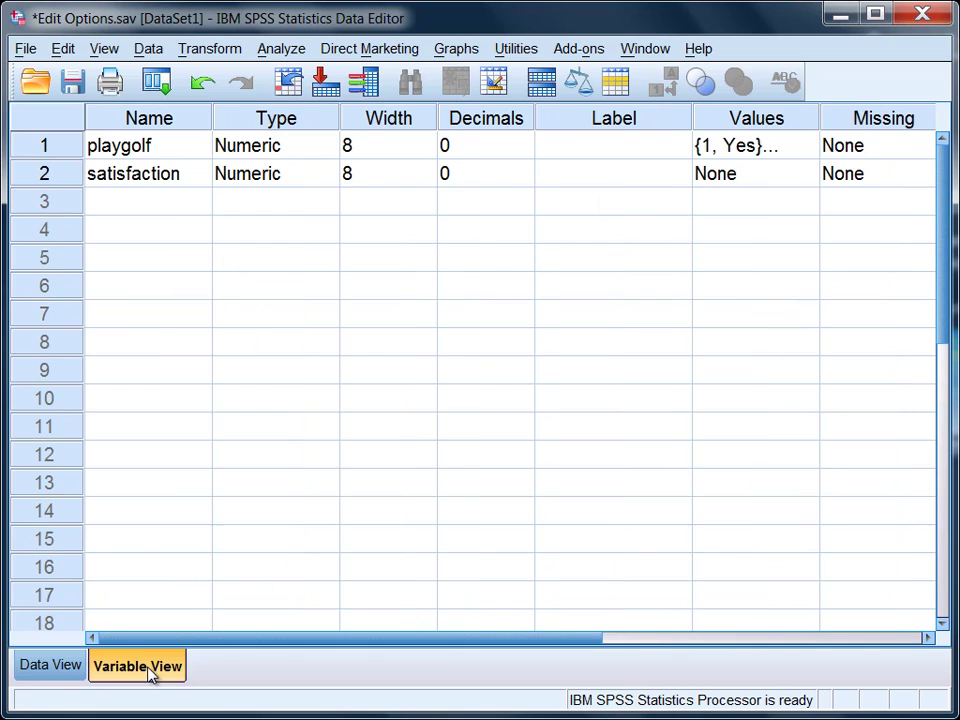
click(521, 176)
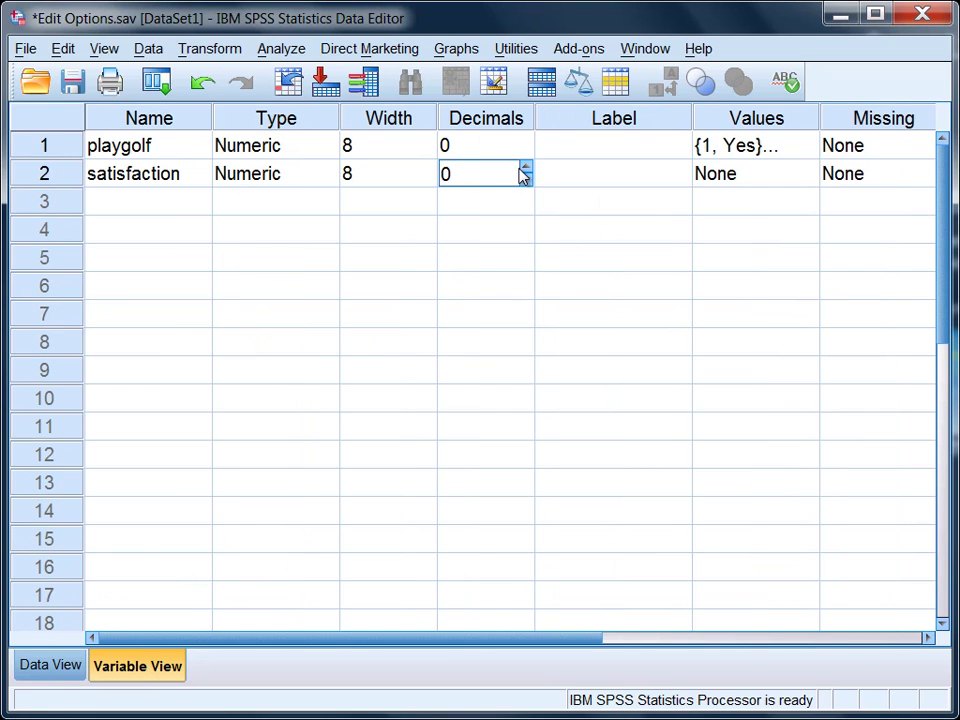
click(527, 170)
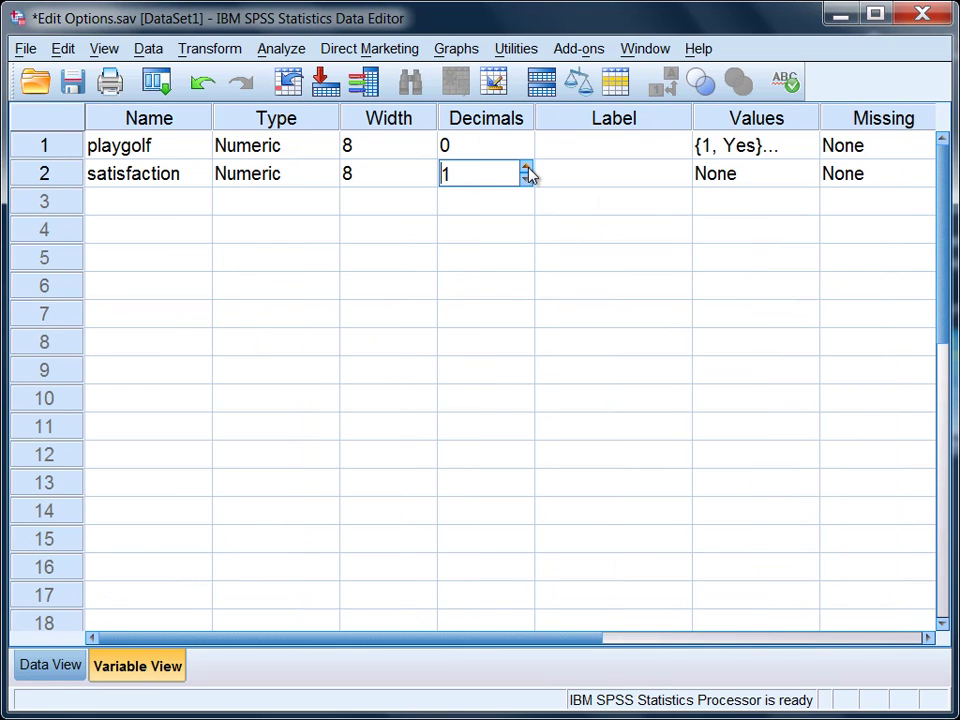
click(52, 666)
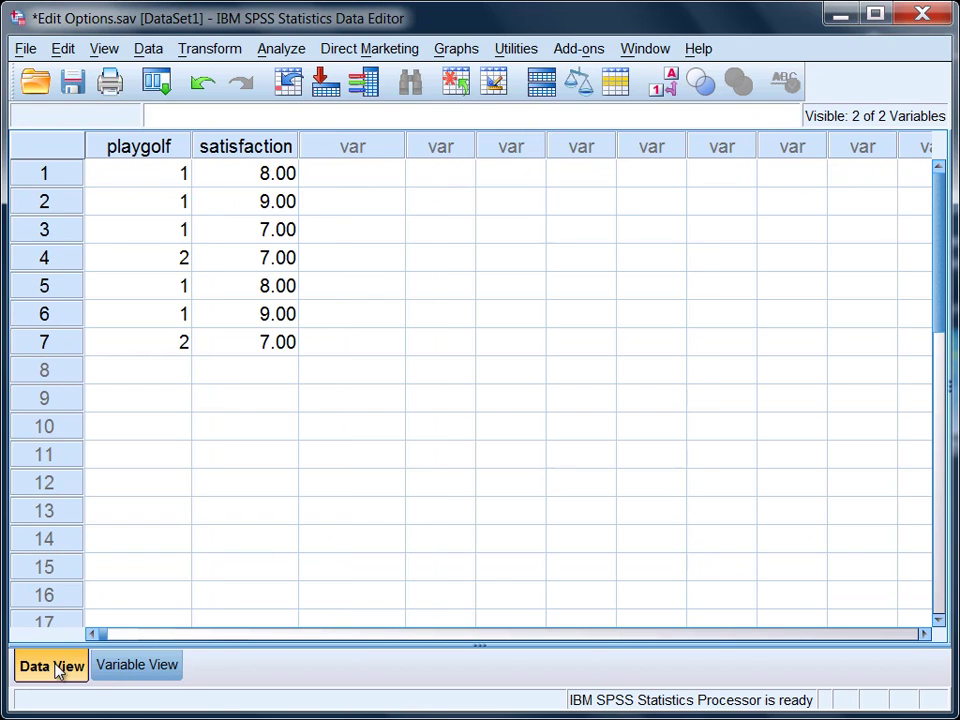
click(268, 172)
drag(268, 172, 261, 350)
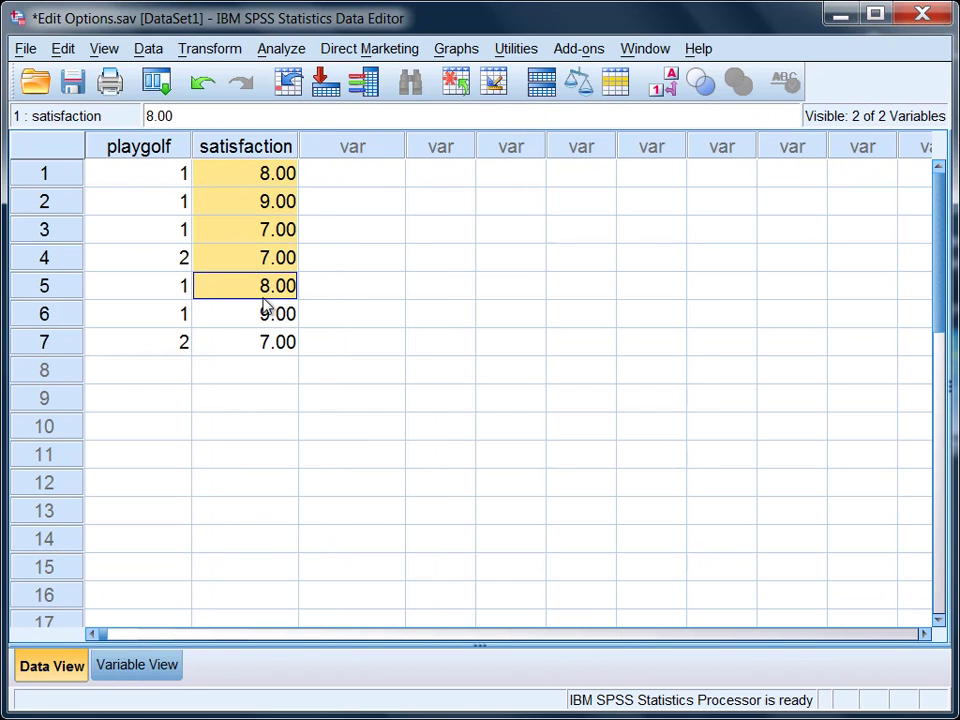
click(342, 292)
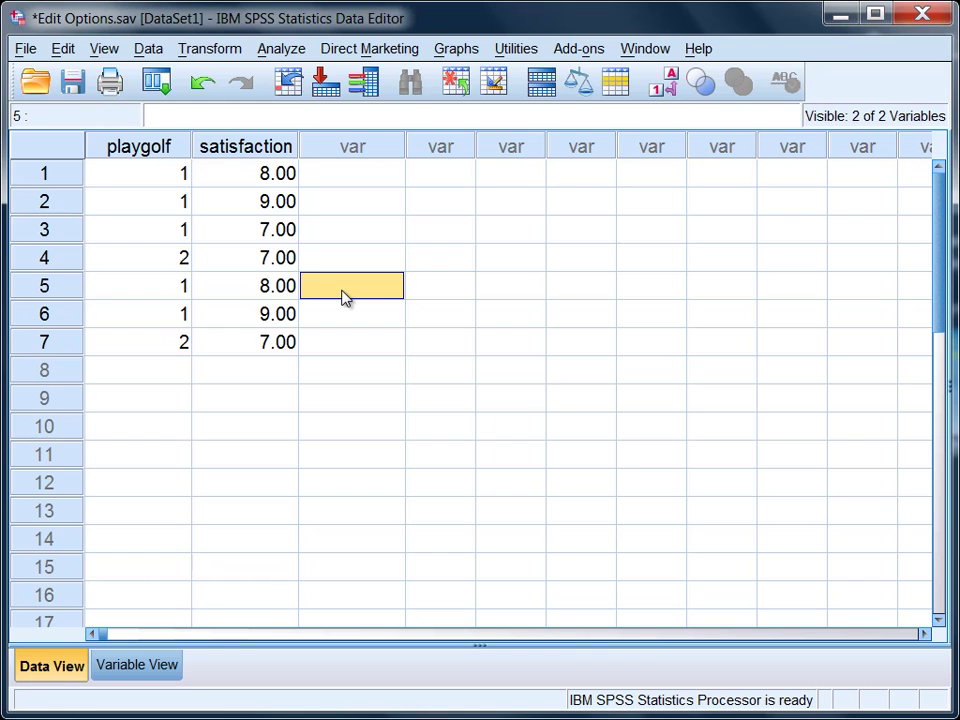
Lower satisfaction's Decimals to 0 in Variable View and confirm whole numbers in Data View.
click(141, 662)
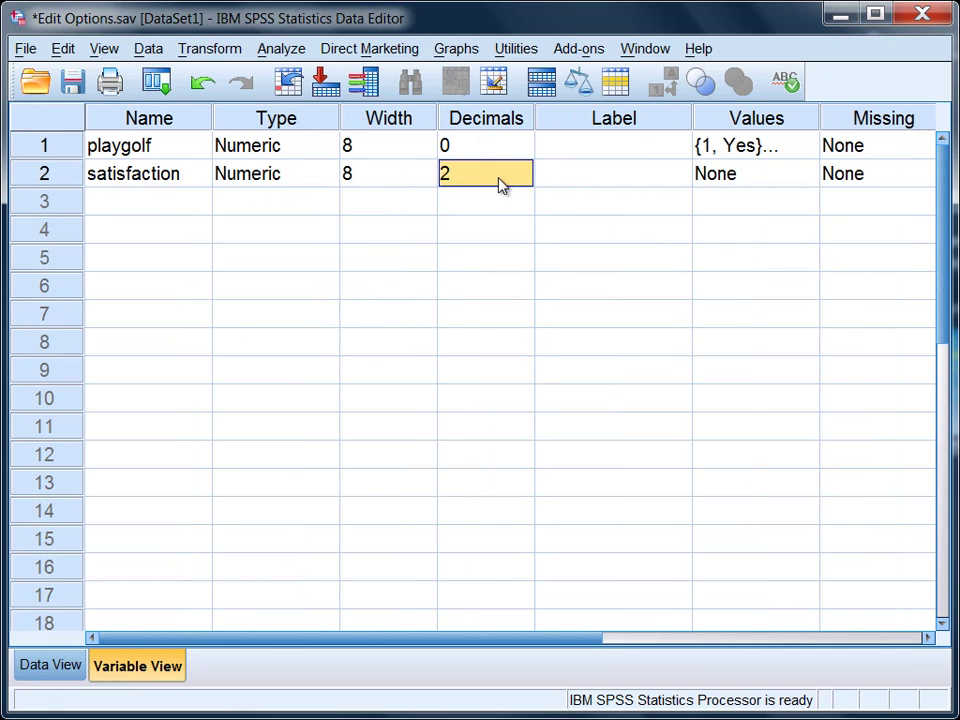
click(528, 187)
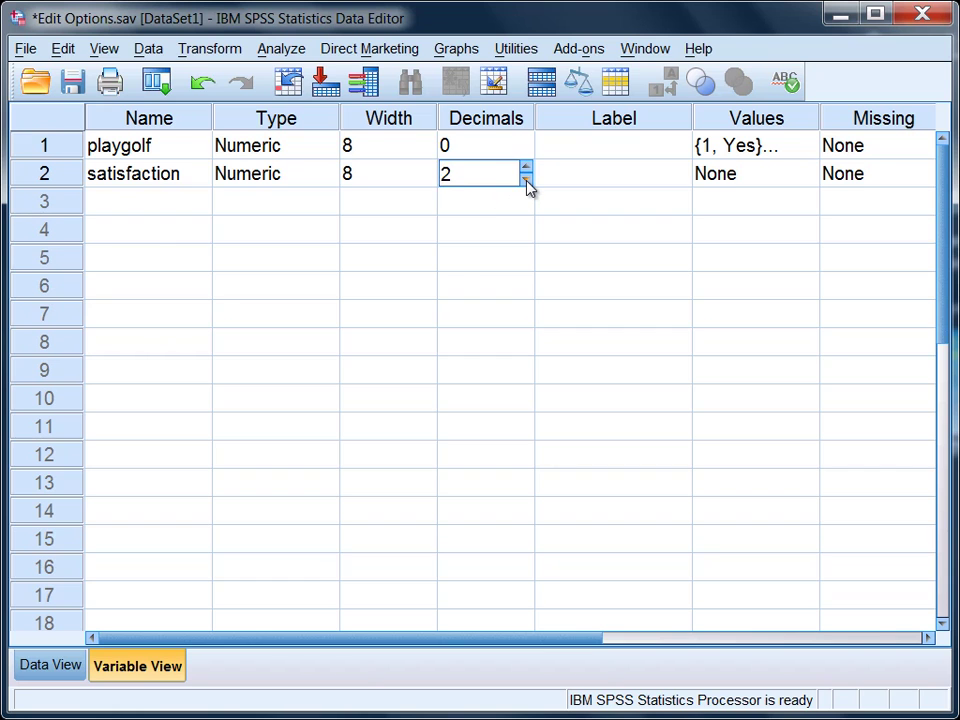
click(526, 181)
click(45, 666)
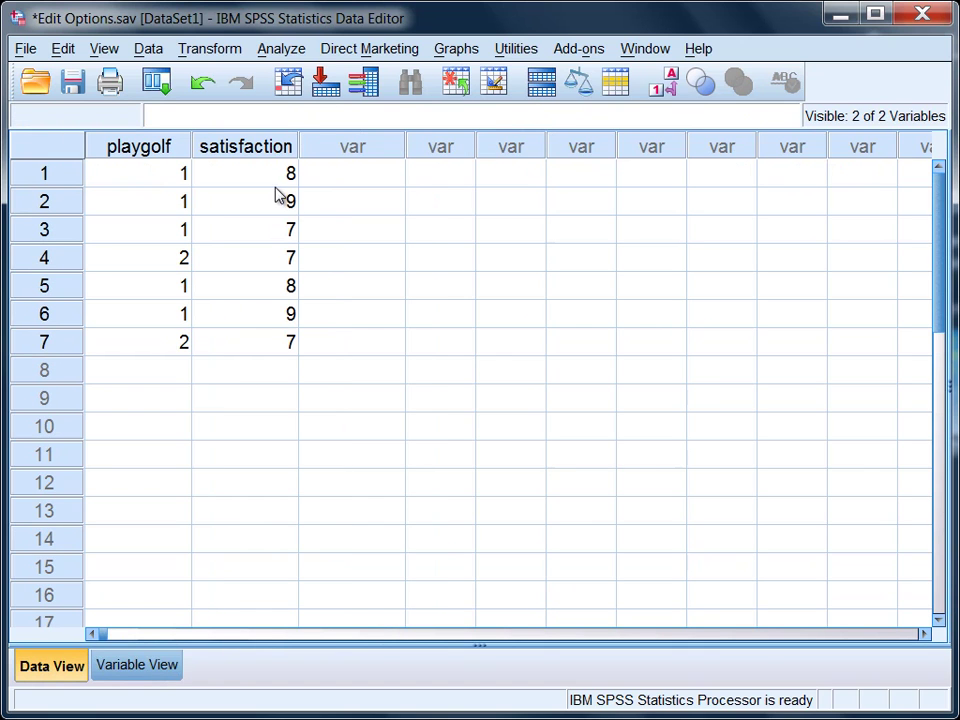
click(127, 661)
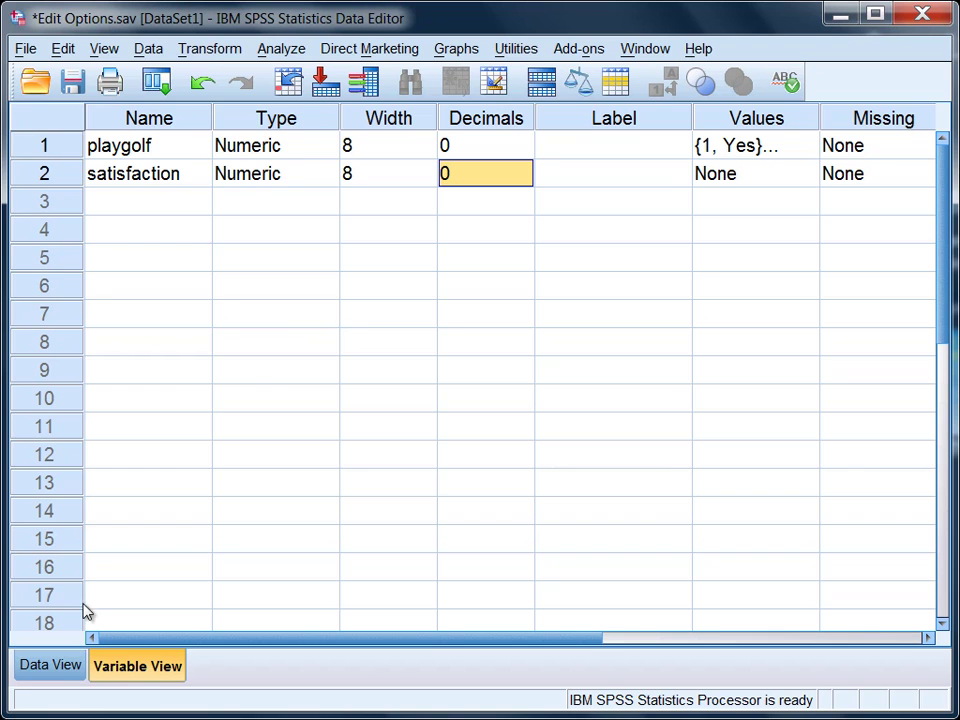
click(55, 668)
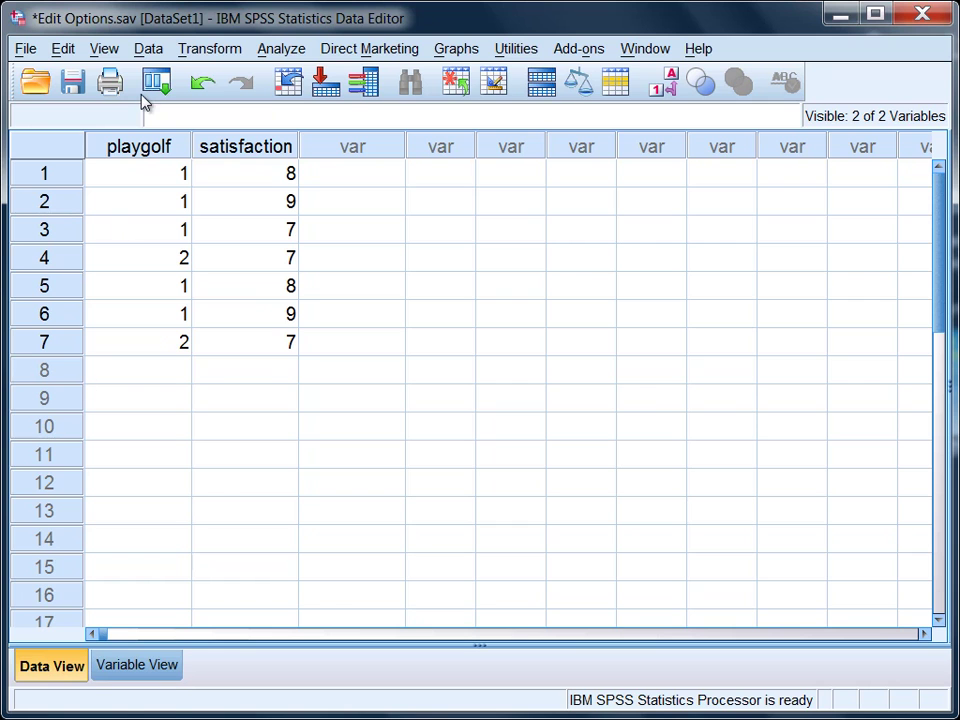
Set Options > Data default decimal places to 2, then 0, apply, and close the output Viewer.
click(60, 50)
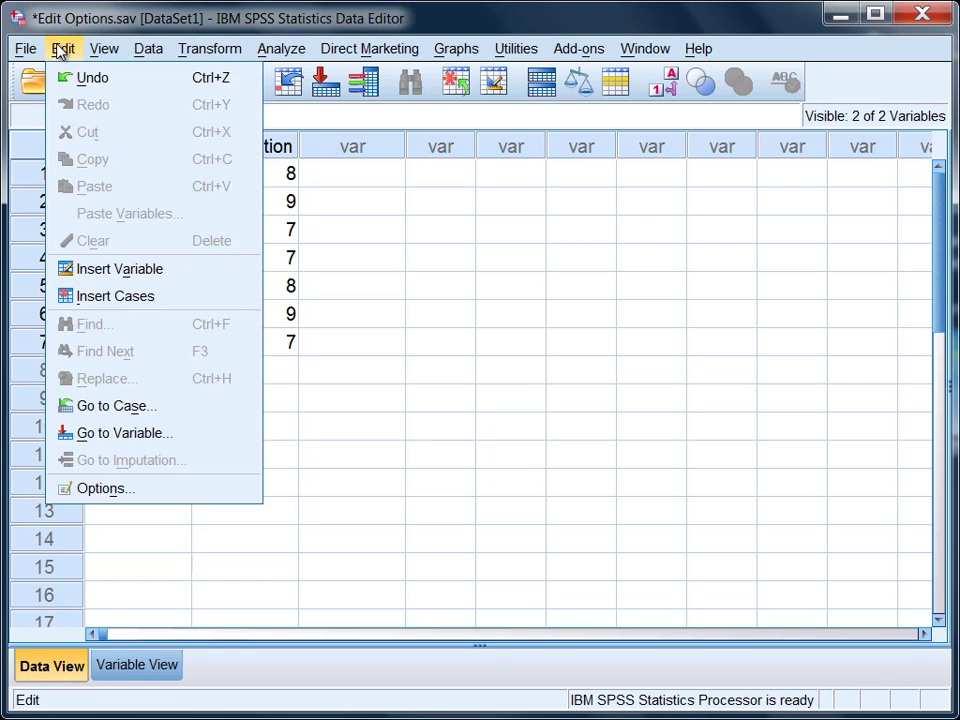
click(105, 490)
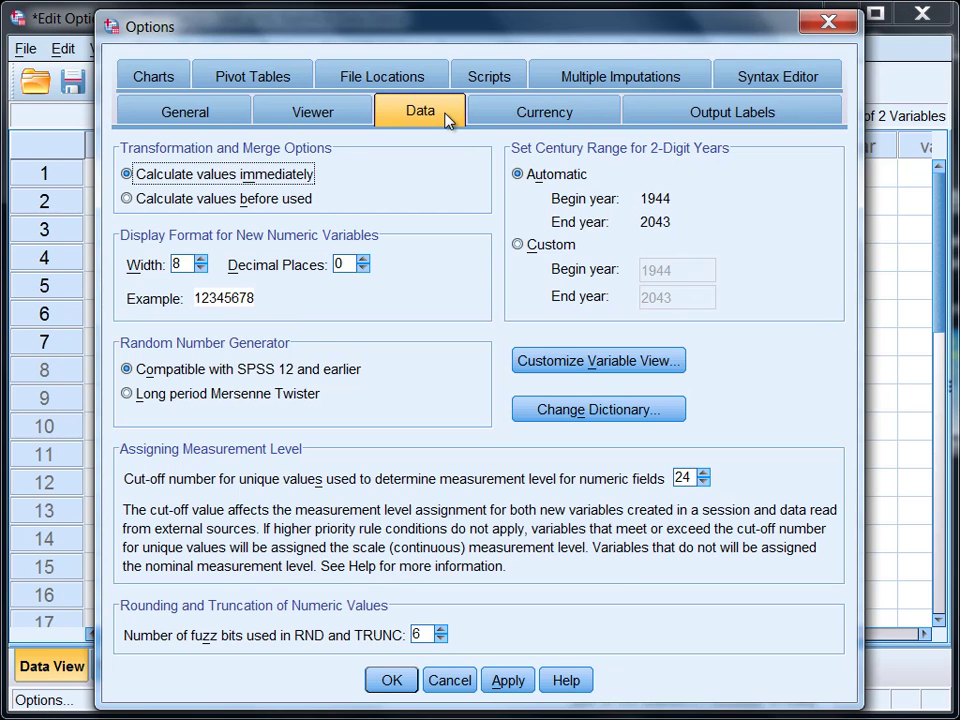
click(363, 260)
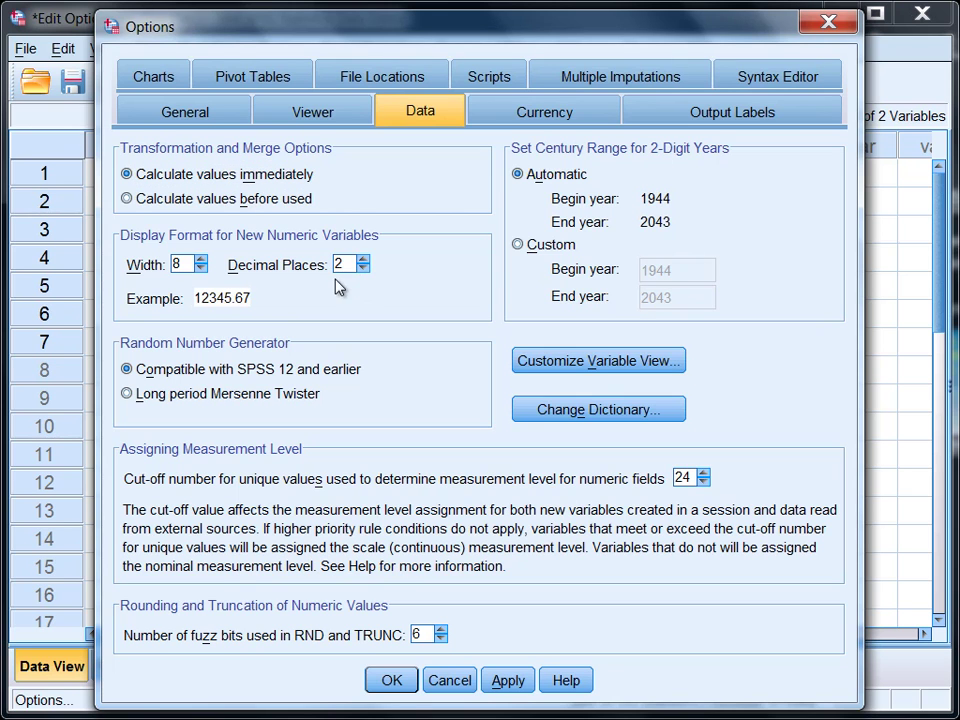
double_click(337, 265)
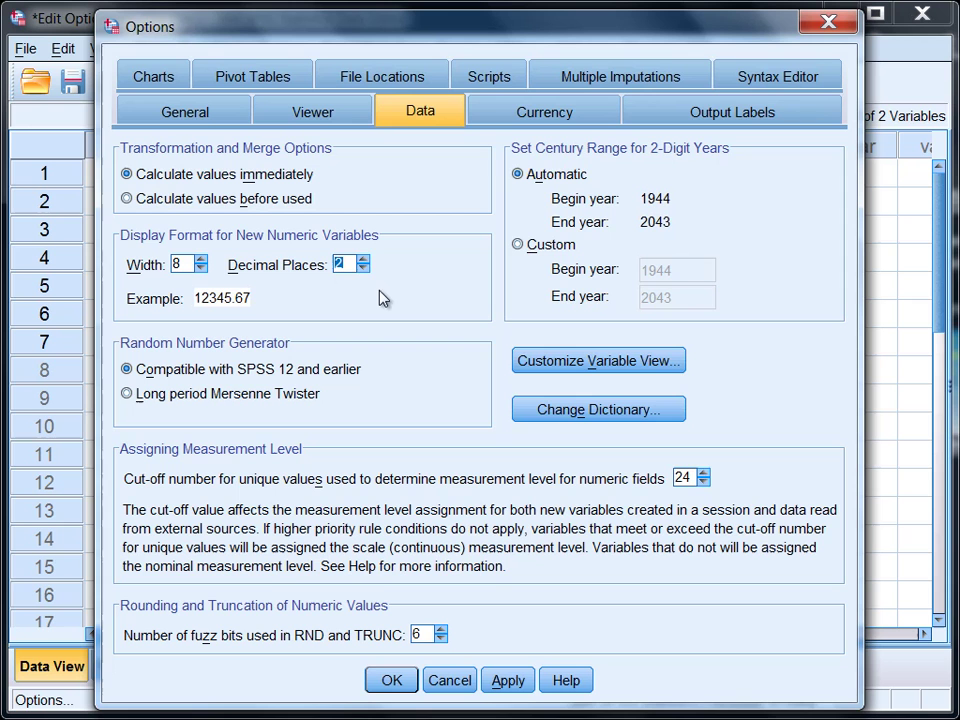
click(364, 269)
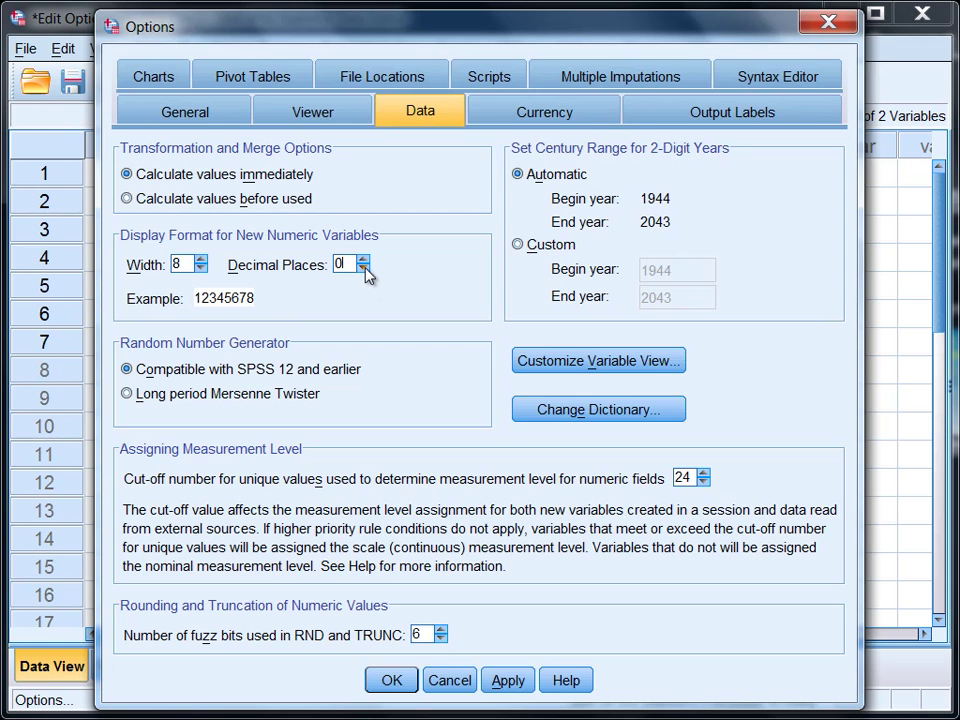
click(497, 682)
click(391, 680)
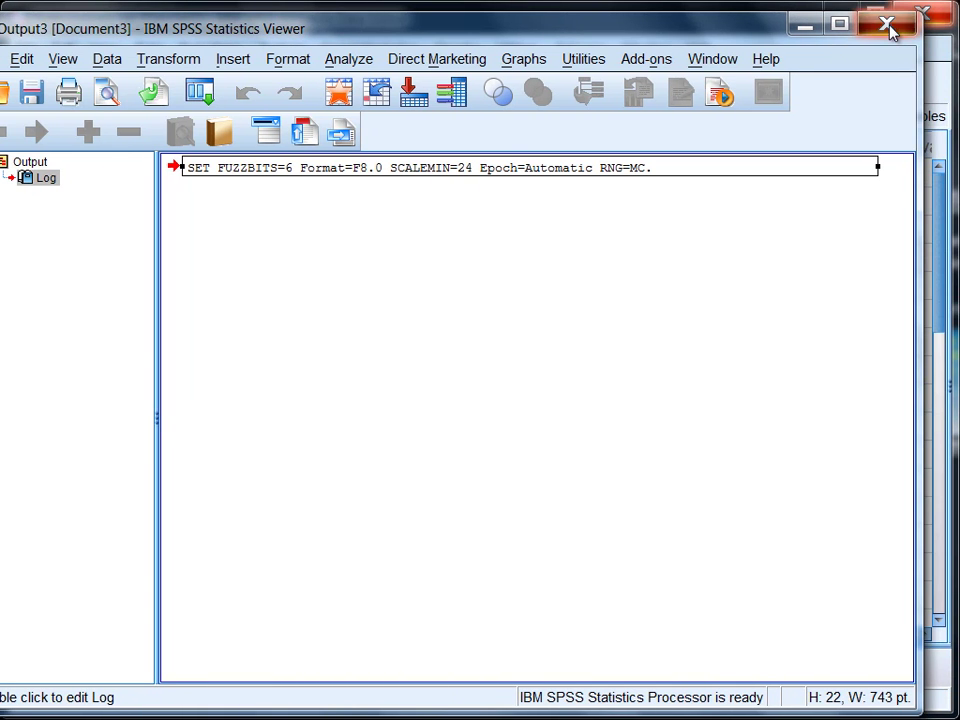
click(885, 24)
Discard the output log and enter 21.12 in row 1 of a new column, displayed as 21.
click(440, 399)
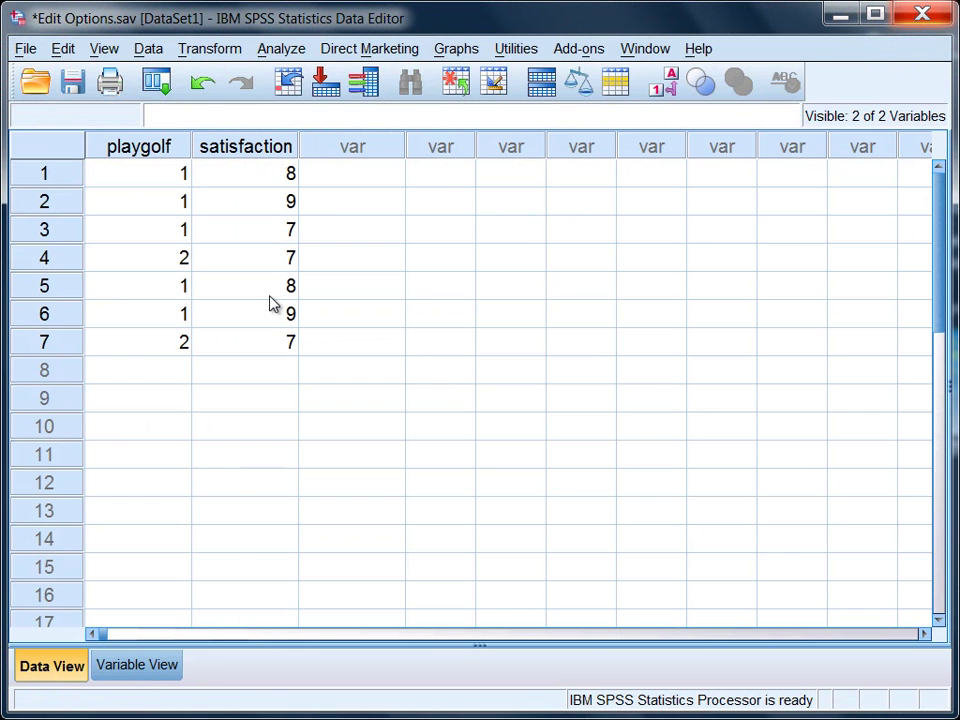
click(334, 179)
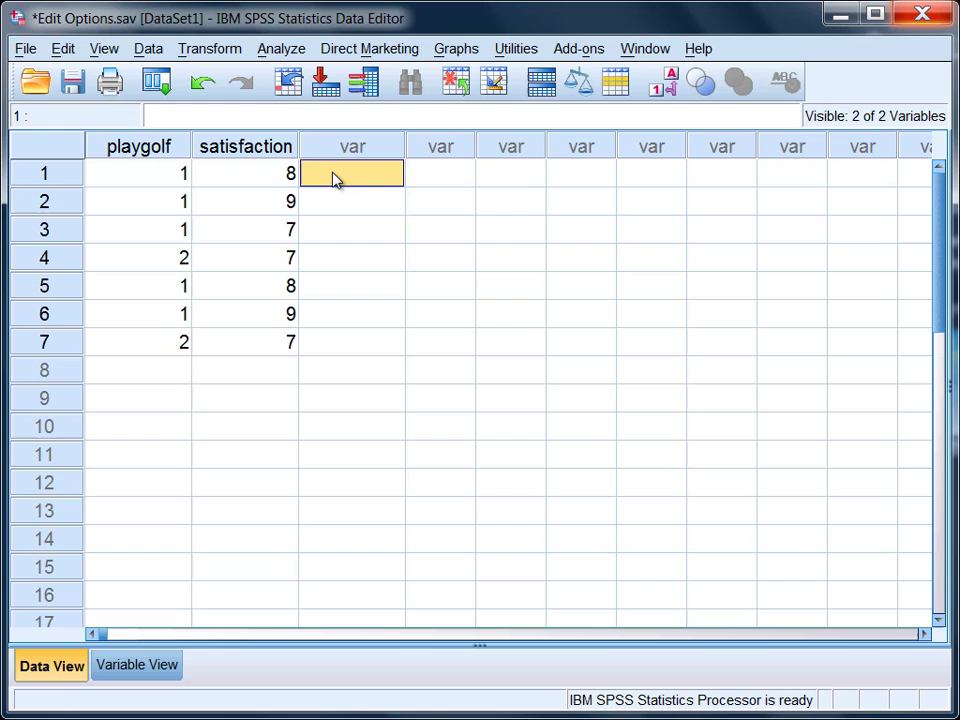
text(21.1)
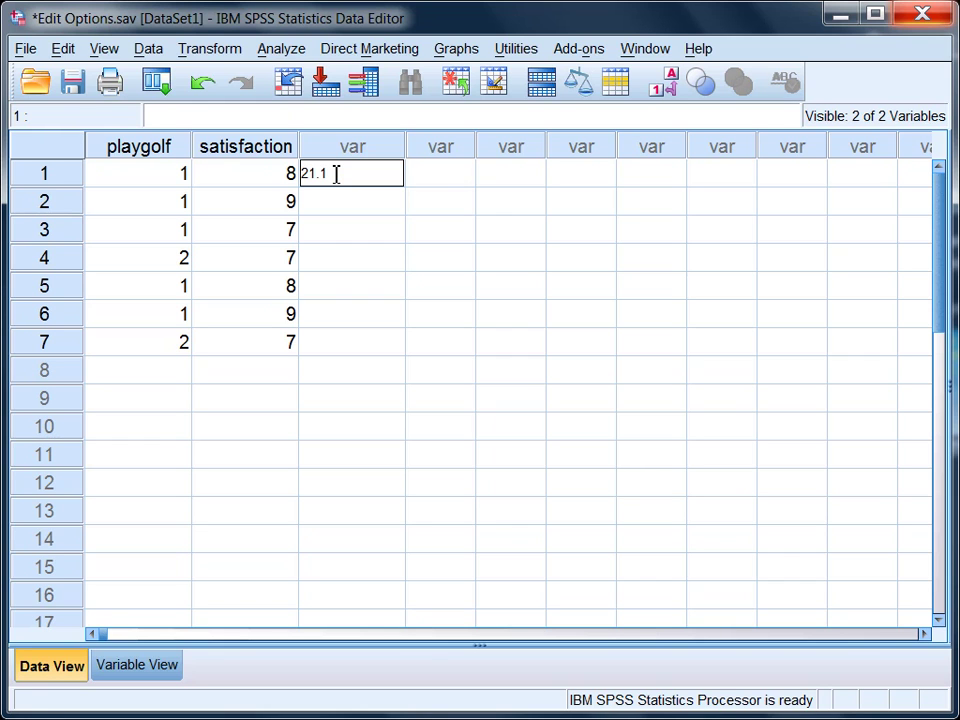
text(2)
key(Return)
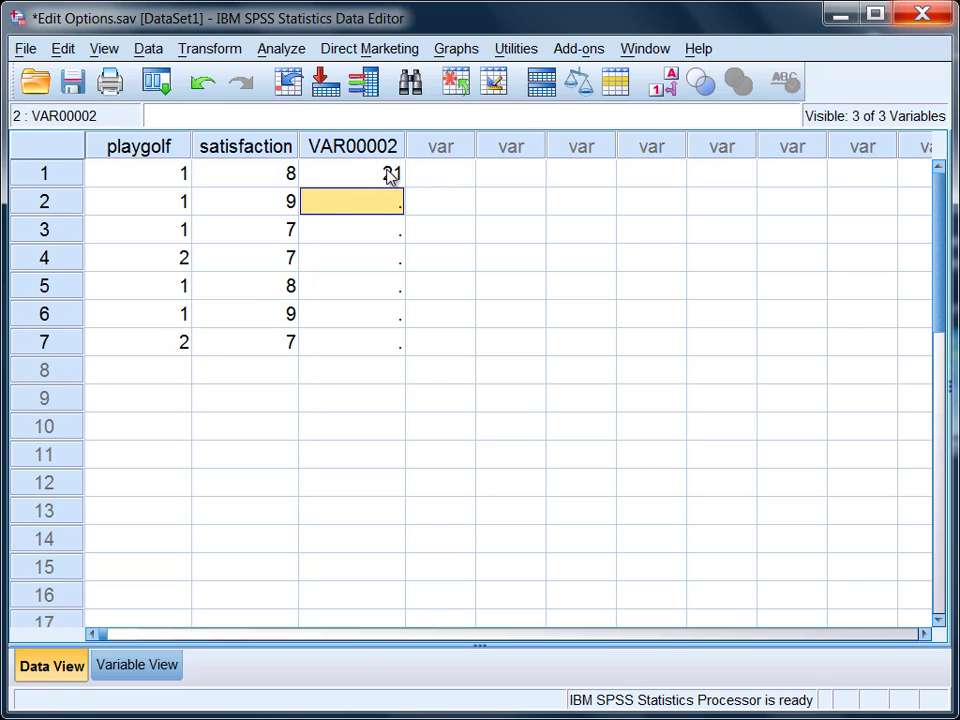
click(390, 175)
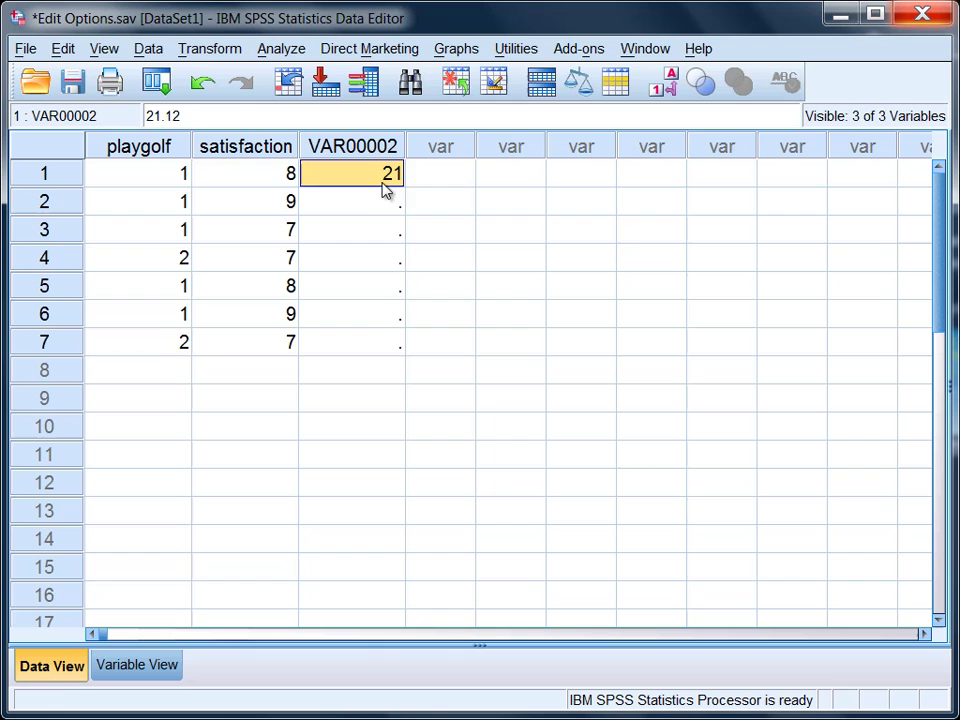
Enter 12.1 and 13.55 in rows 2 and 3, displayed as 12 and 14.
click(383, 202)
text(12)
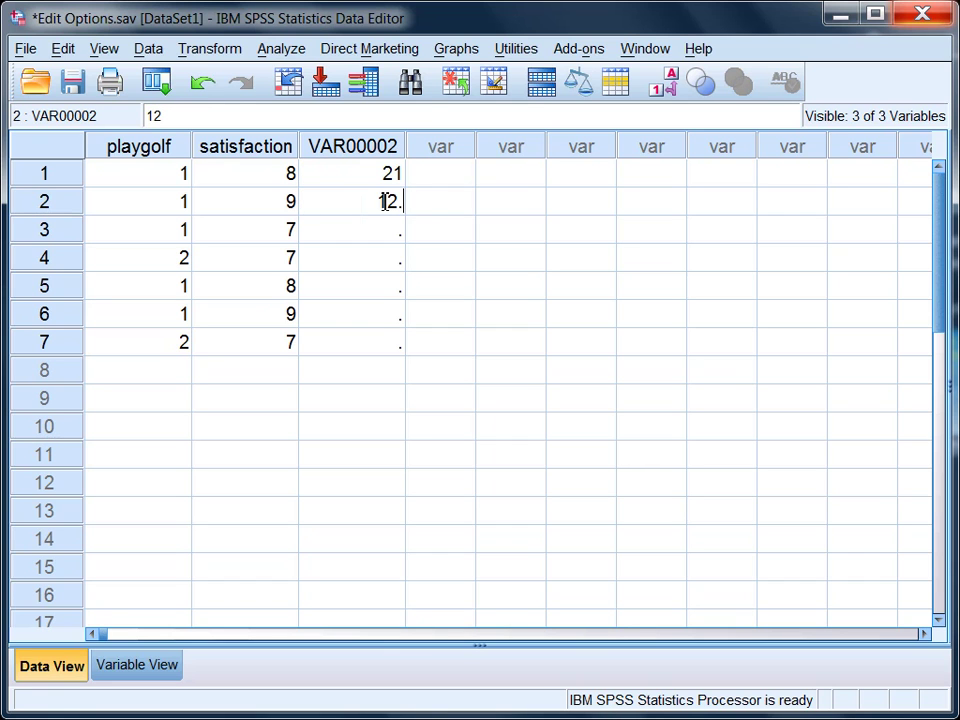
text(.1)
key(Return)
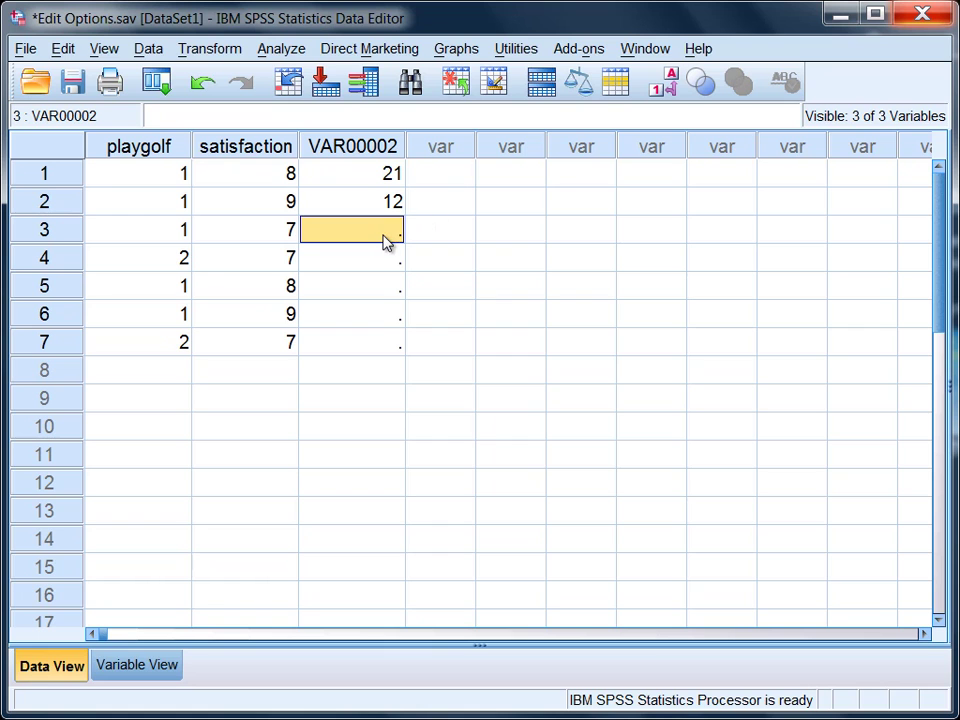
text(13.5)
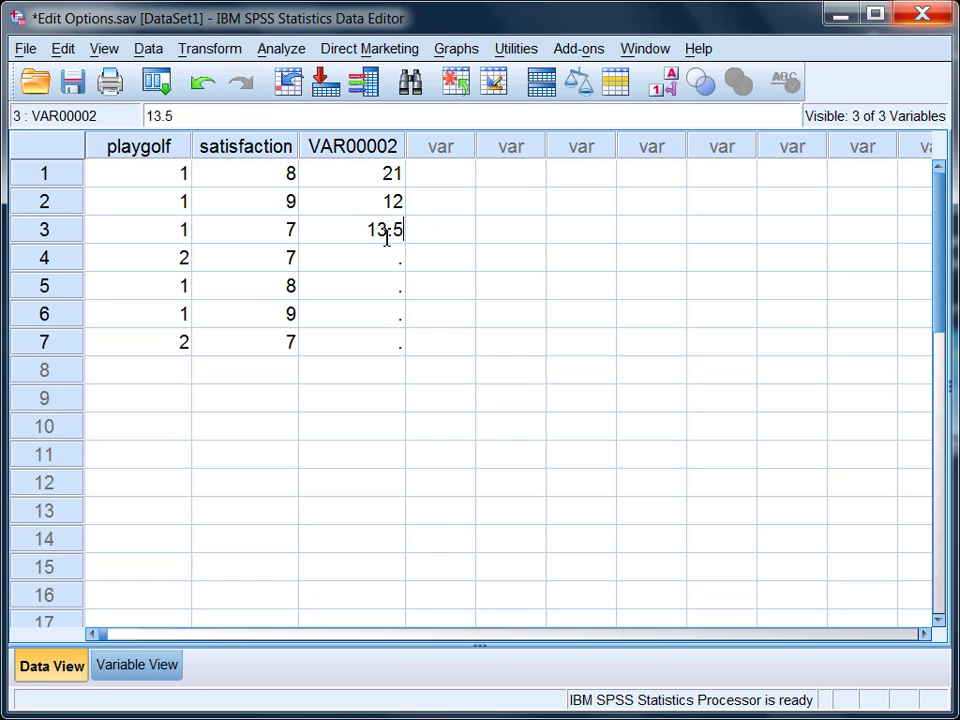
text(5)
key(Return)
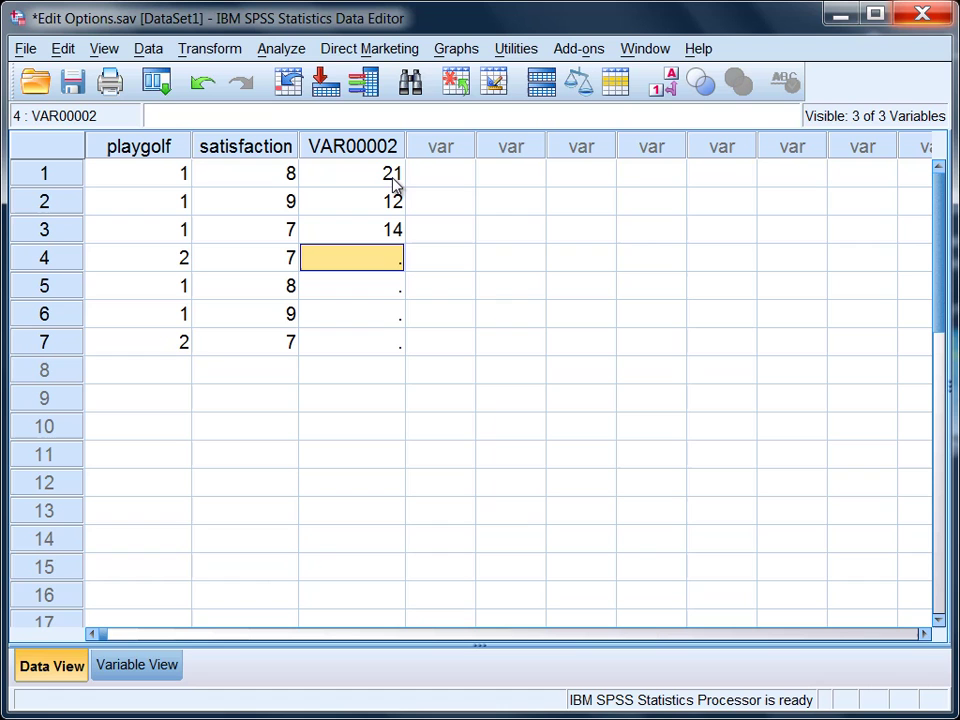
click(394, 183)
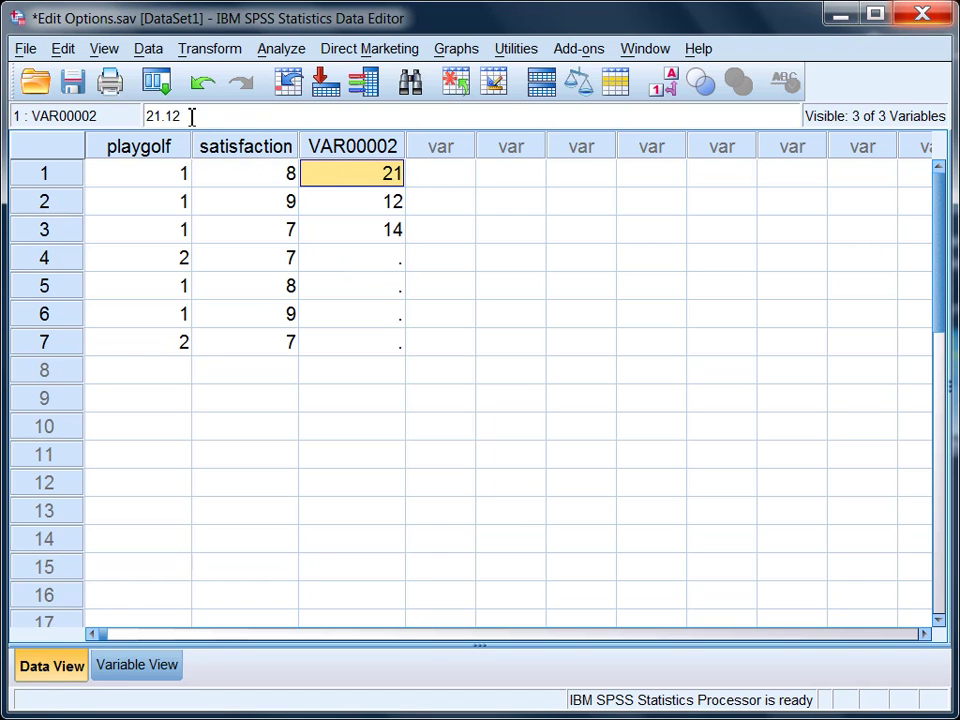
drag(188, 116, 143, 116)
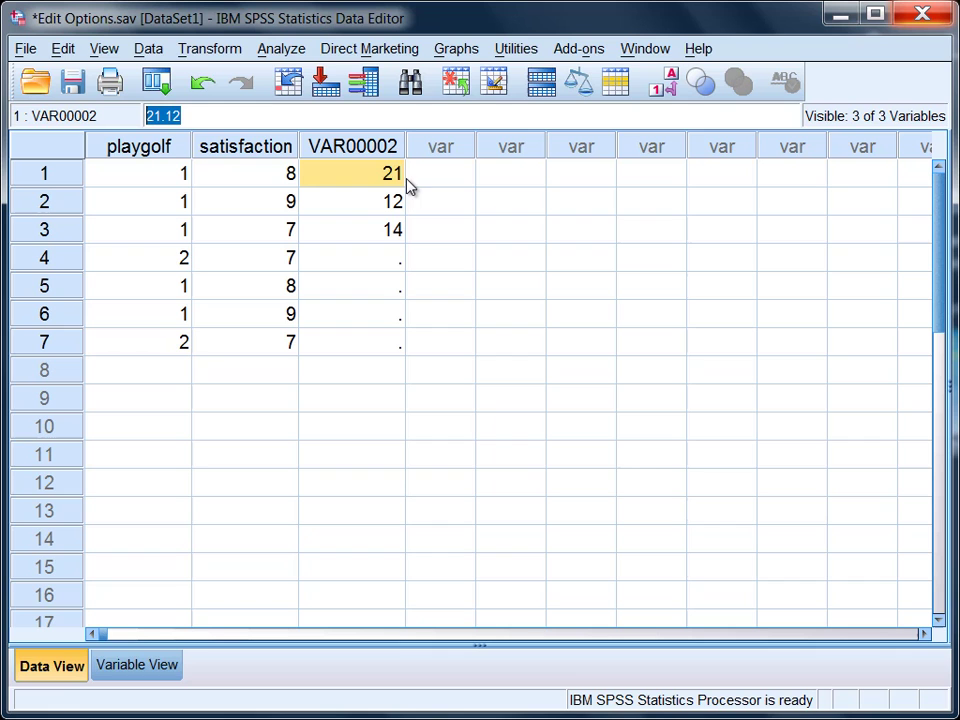
click(187, 117)
drag(187, 117, 146, 110)
Delete the VAR00002 column from the data grid.
click(370, 147)
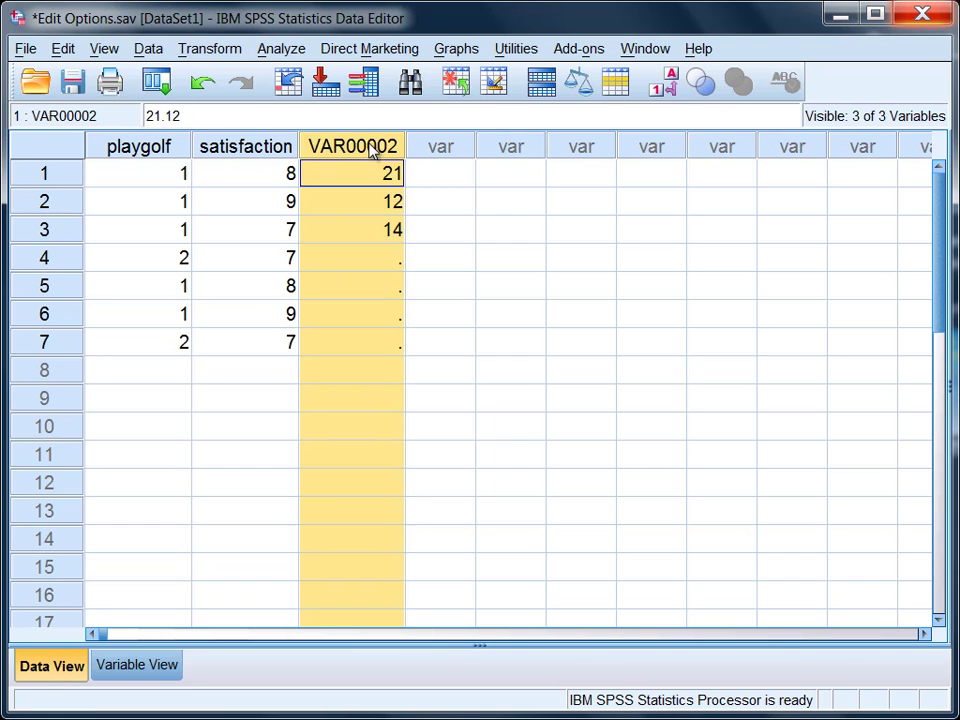
key(Delete)
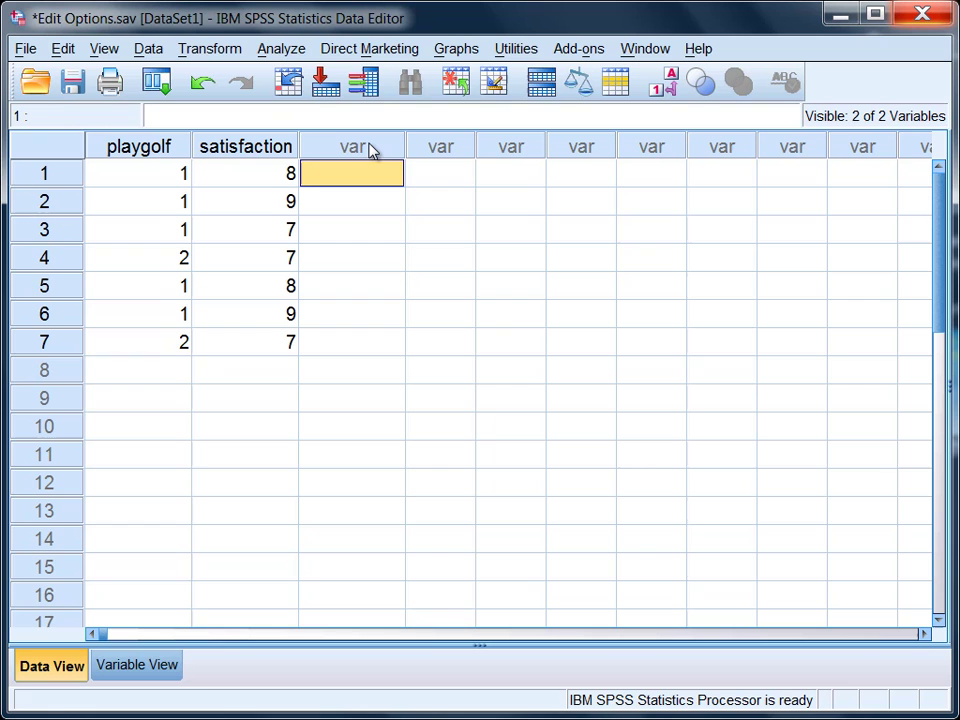
click(200, 82)
click(333, 150)
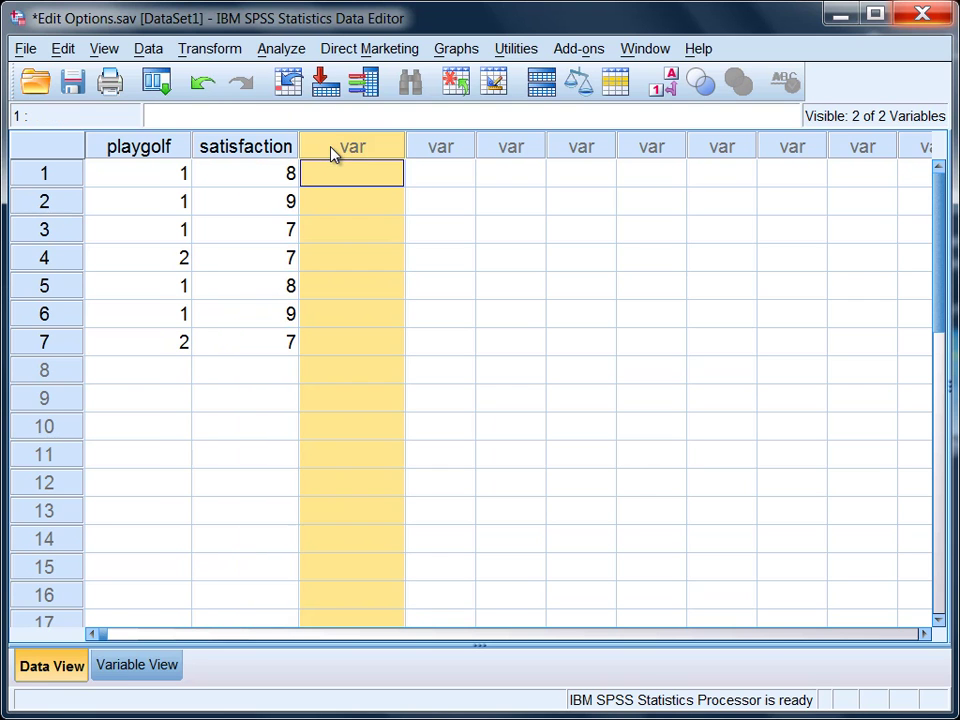
click(335, 182)
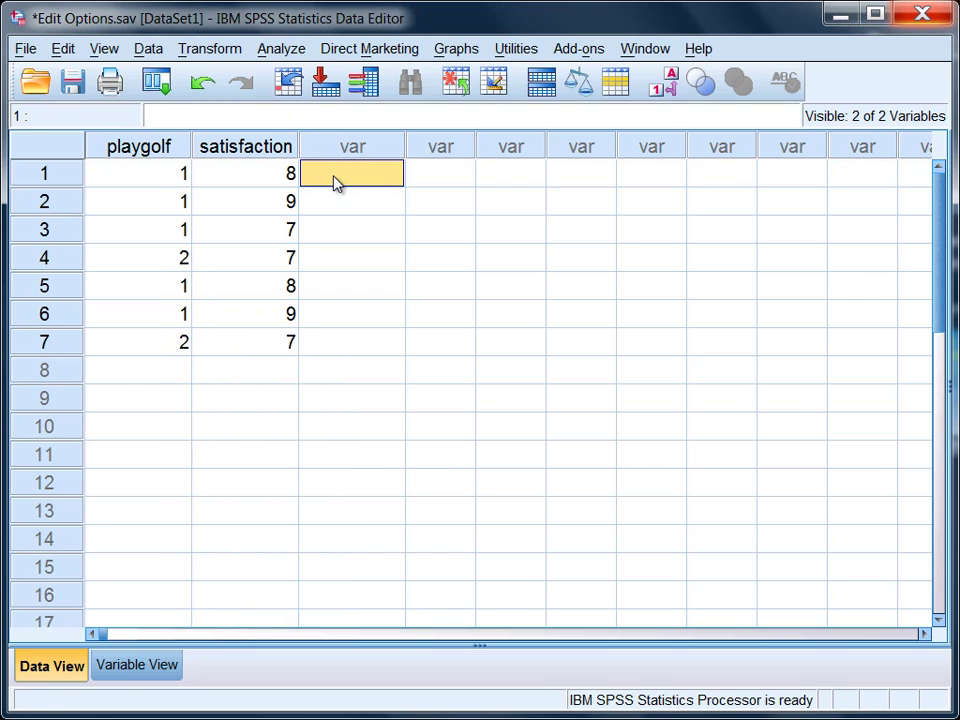
Set Options > Data default decimal places to 2 and close the output log unsaved.
click(149, 49)
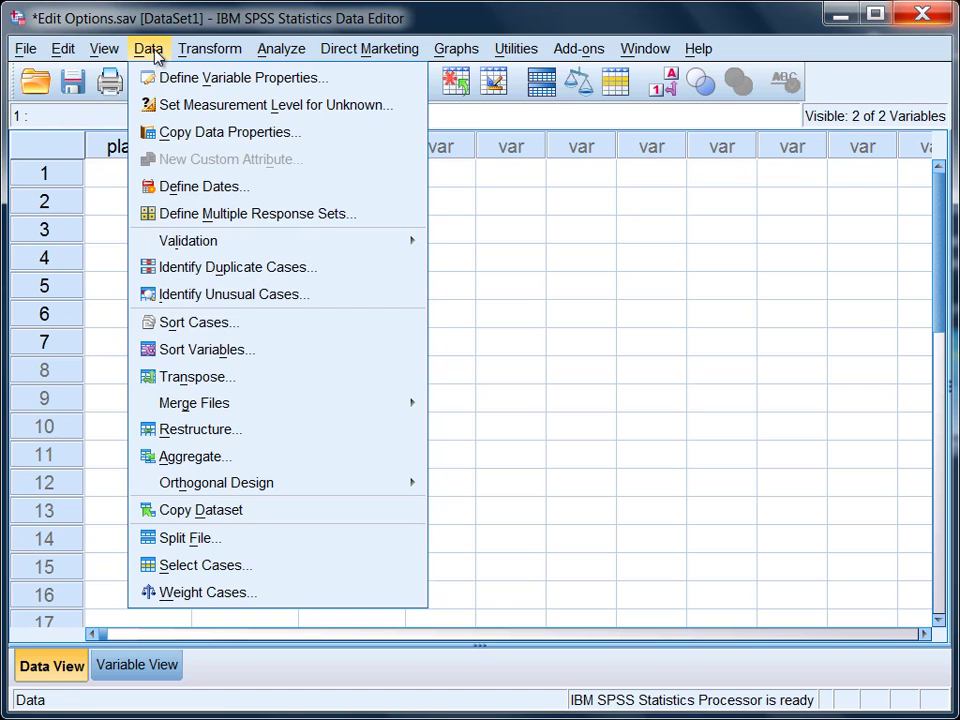
mouse_move(63, 48)
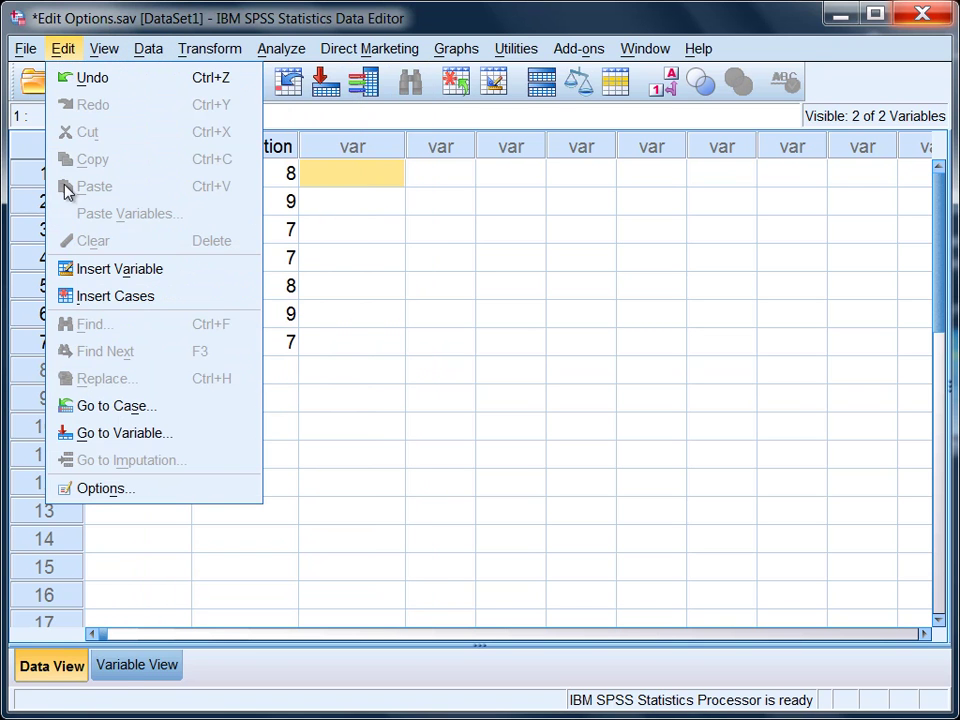
click(68, 487)
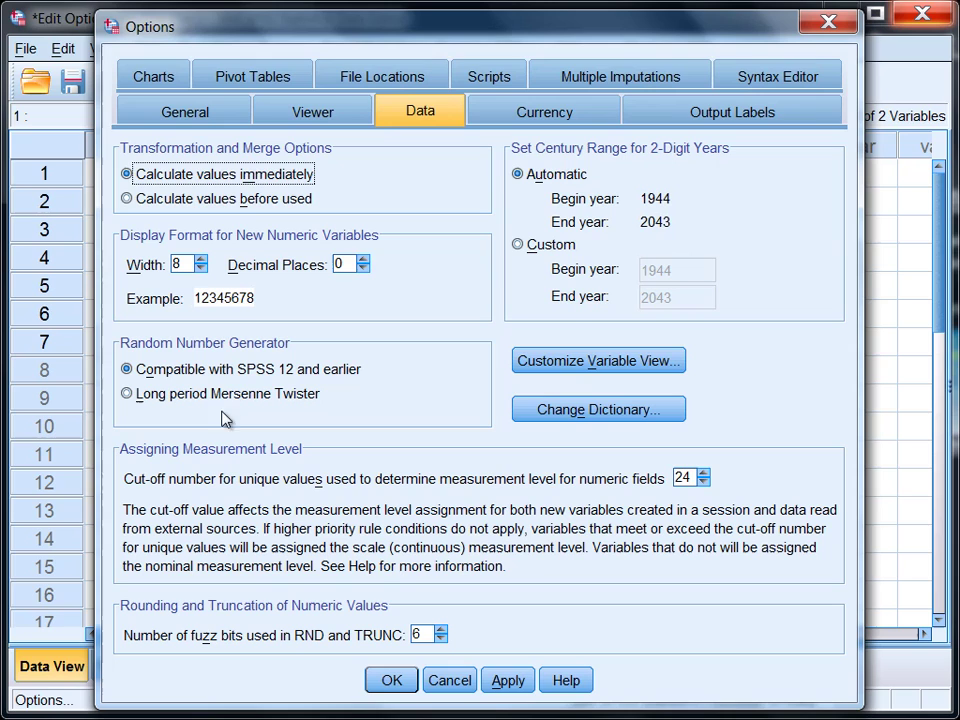
click(364, 259)
click(364, 259)
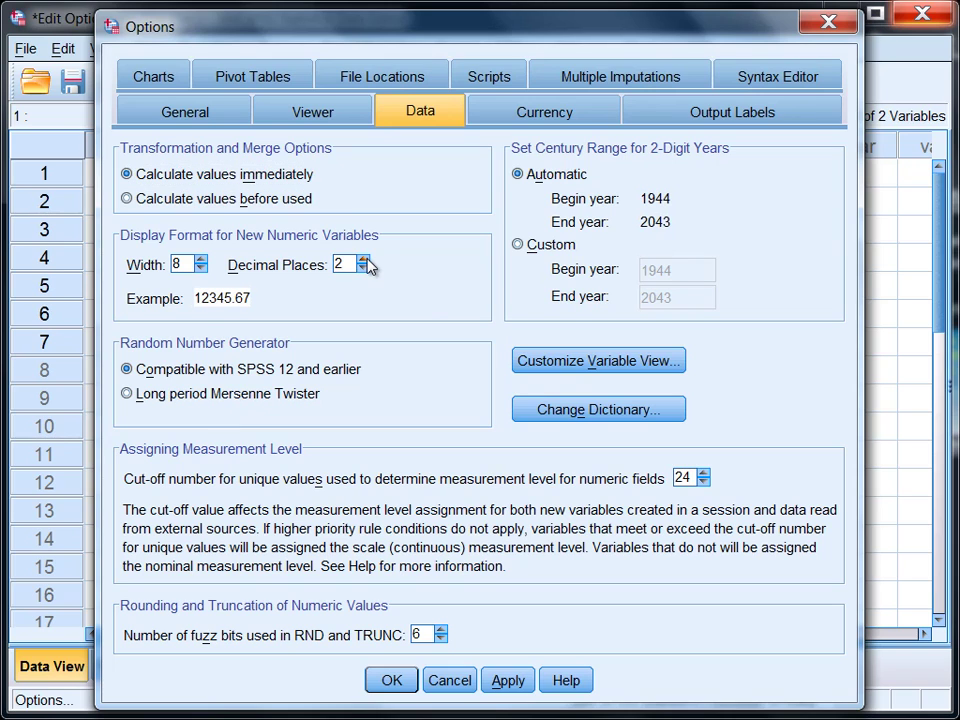
click(516, 683)
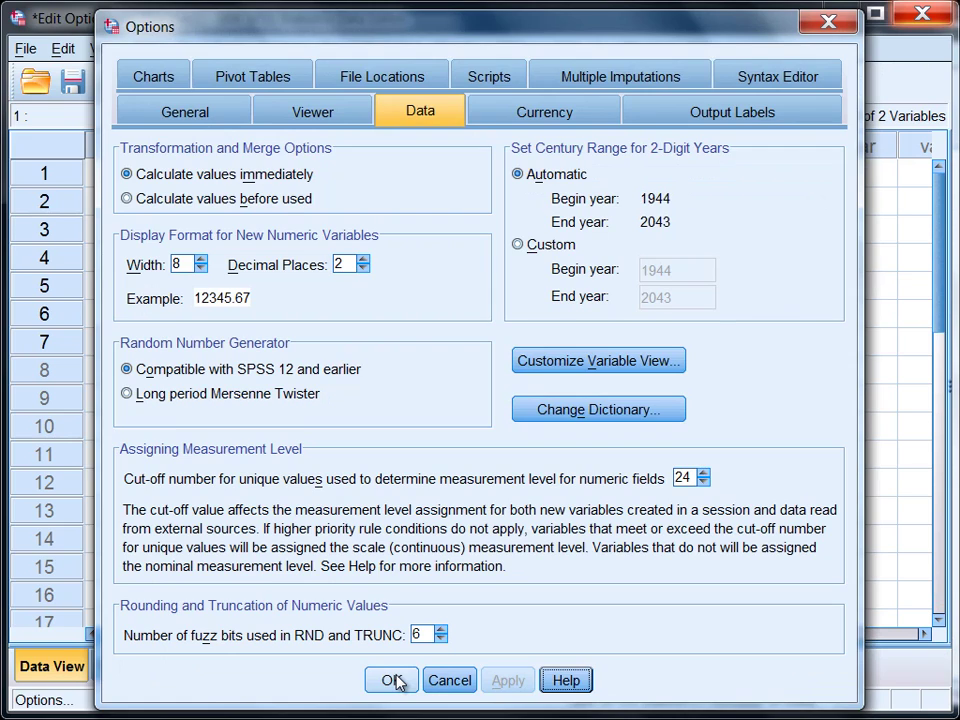
click(392, 680)
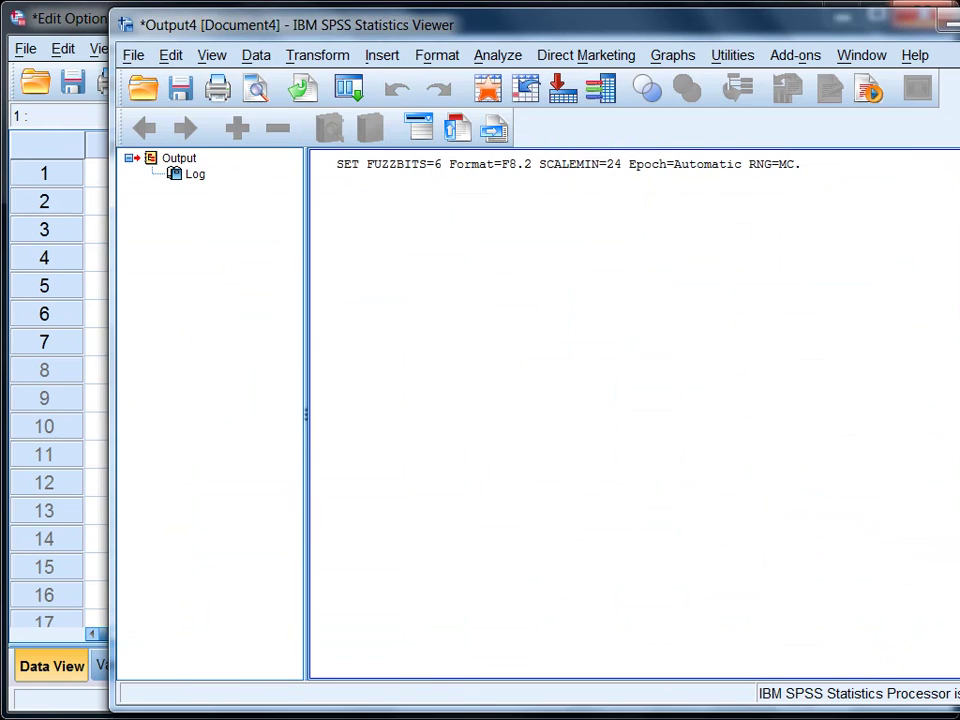
click(945, 17)
click(587, 394)
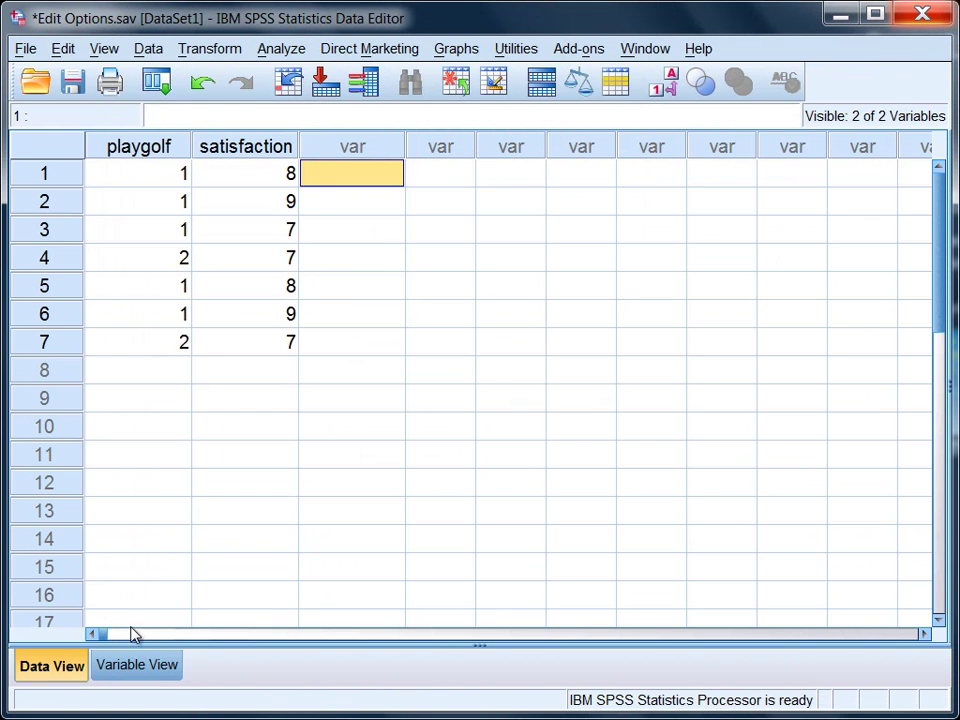
Set satisfaction's Decimals cell to 2 in Variable View, then view the data grid.
click(135, 667)
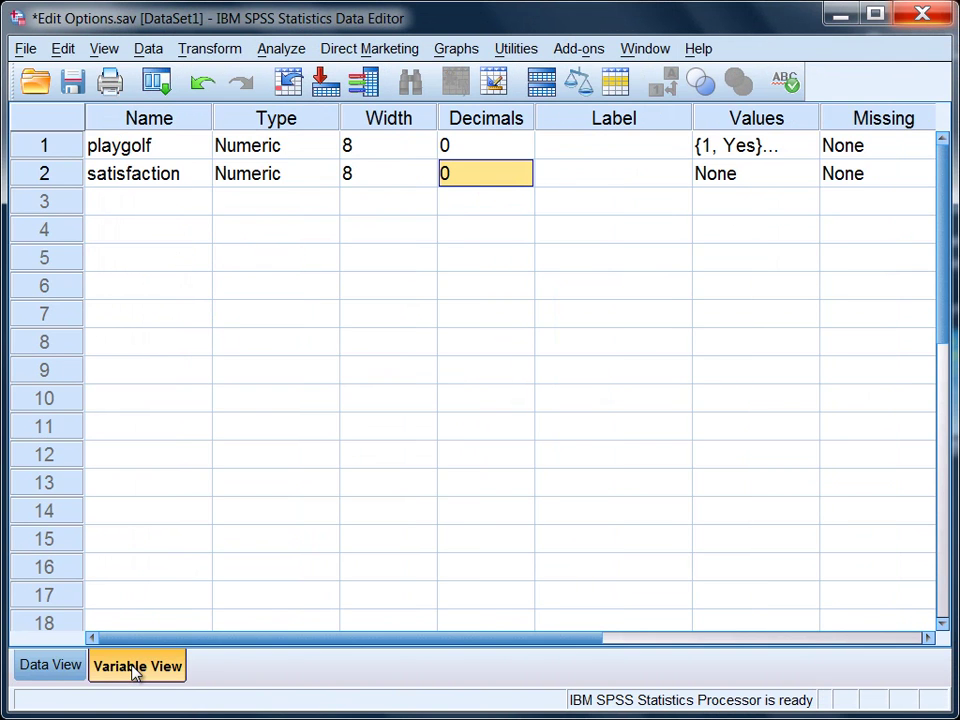
click(525, 167)
text(2)
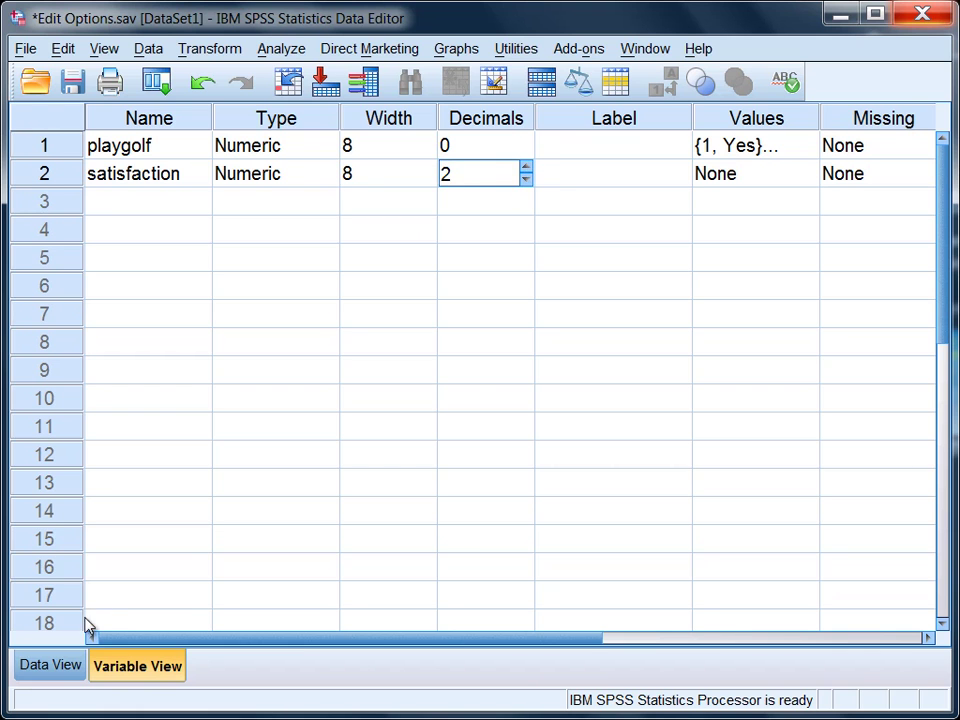
click(60, 664)
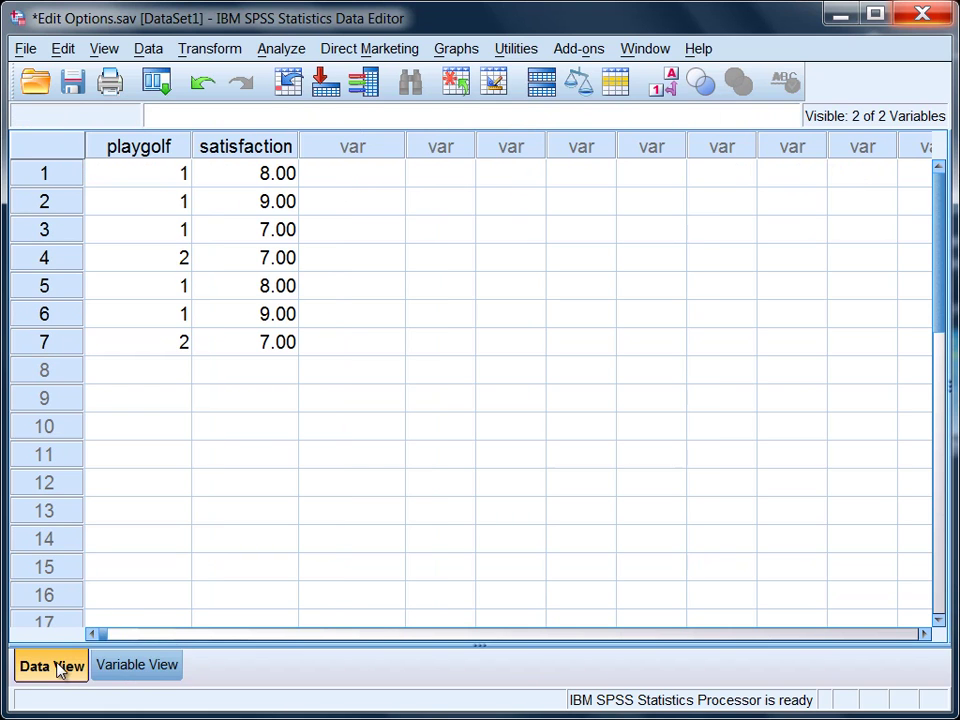